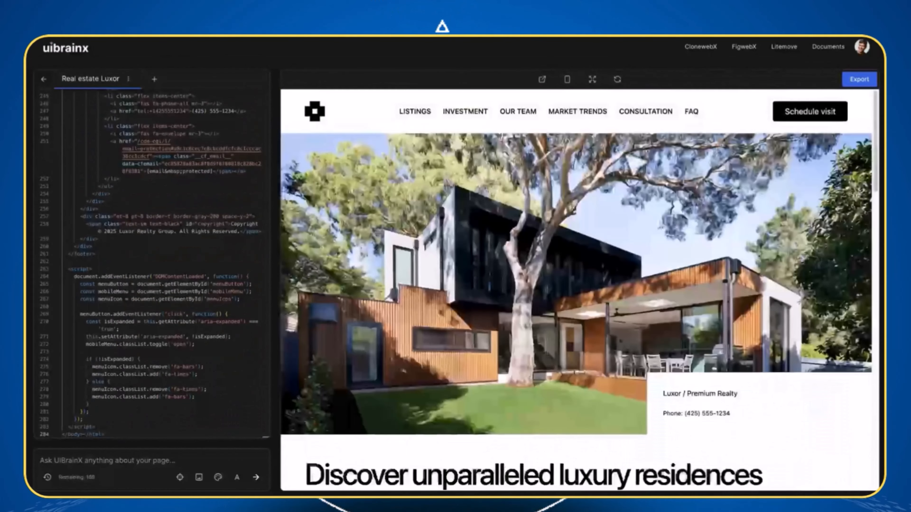
Preview the real estate page in the mobile layout and look through its sections
{"action": "left_click", "coordinate": [566, 79]}
{"action": "scroll", "coordinate": [597, 159], "scroll_direction": "down", "scroll_amount": 20}
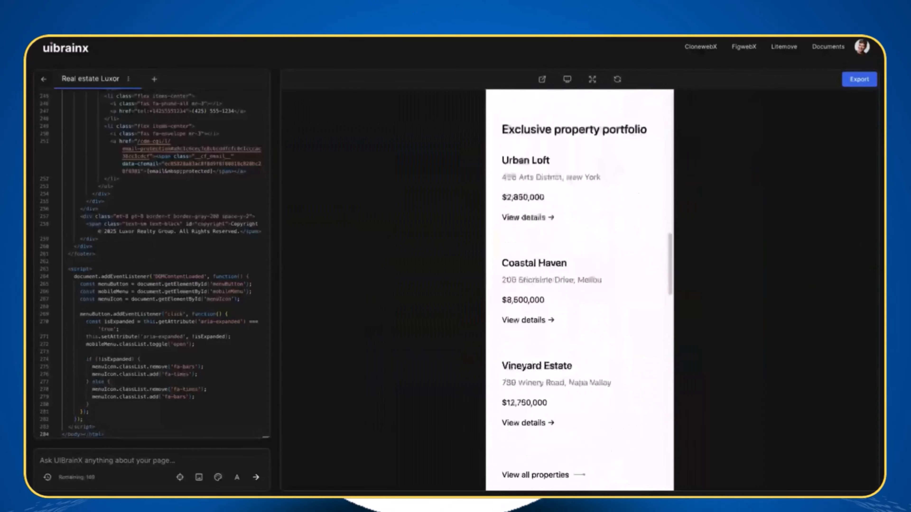
{"action": "scroll", "coordinate": [598, 159], "scroll_direction": "up", "scroll_amount": 20}
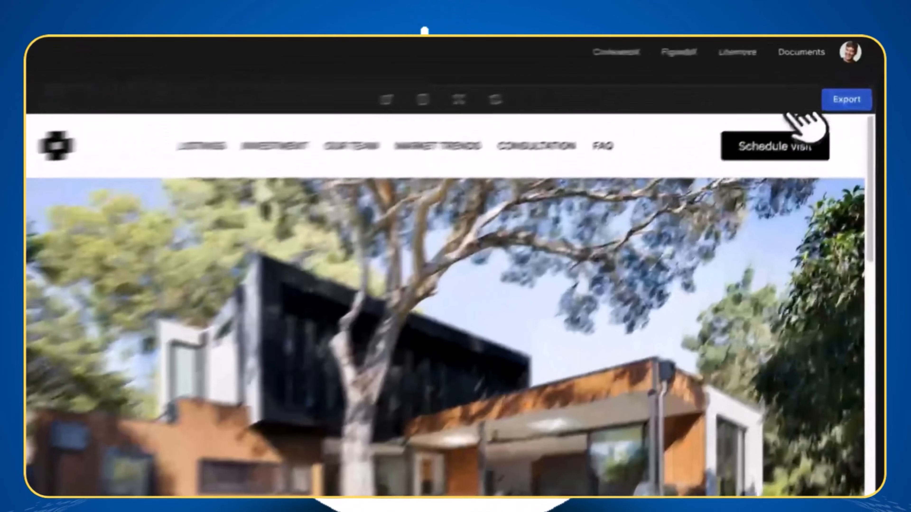
Export the real estate page for the page builder Elementor (3.10 or higher + Flex Container)
{"action": "left_click", "coordinate": [859, 79]}
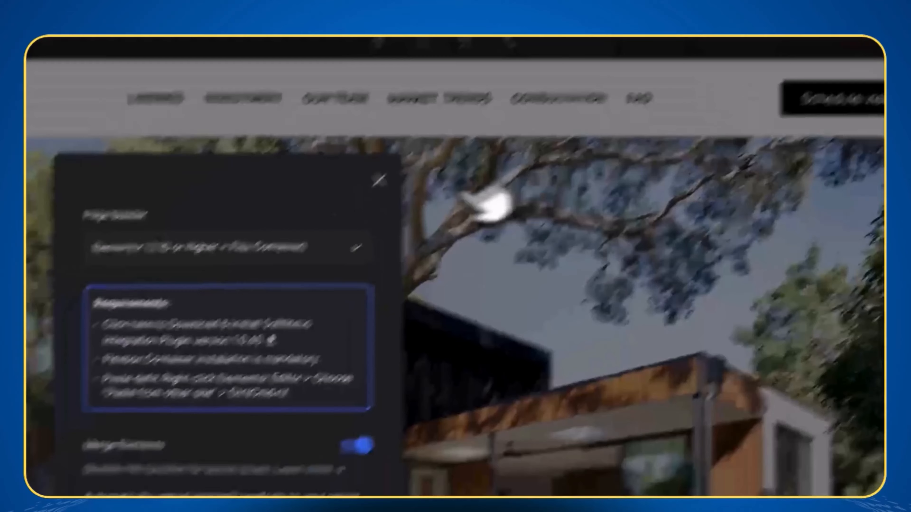
{"action": "left_click", "coordinate": [346, 247]}
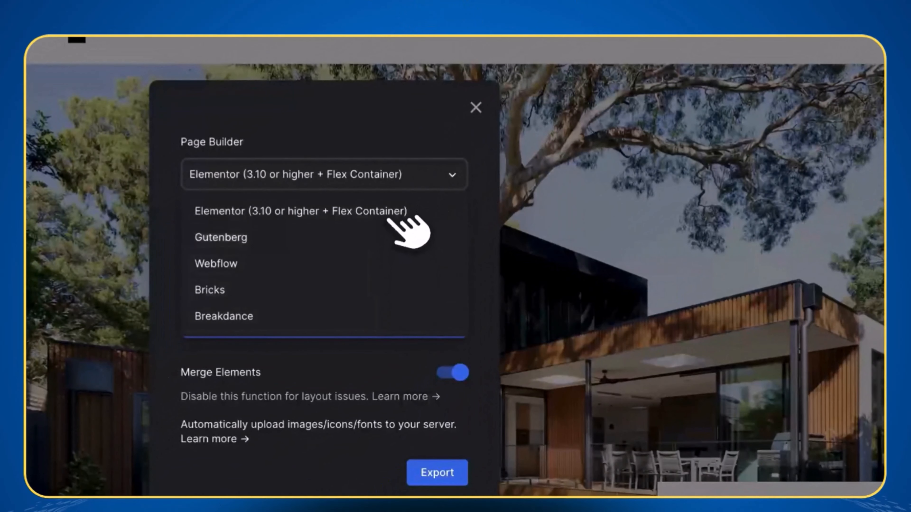
{"action": "left_click", "coordinate": [389, 212]}
{"action": "left_click", "coordinate": [437, 472]}
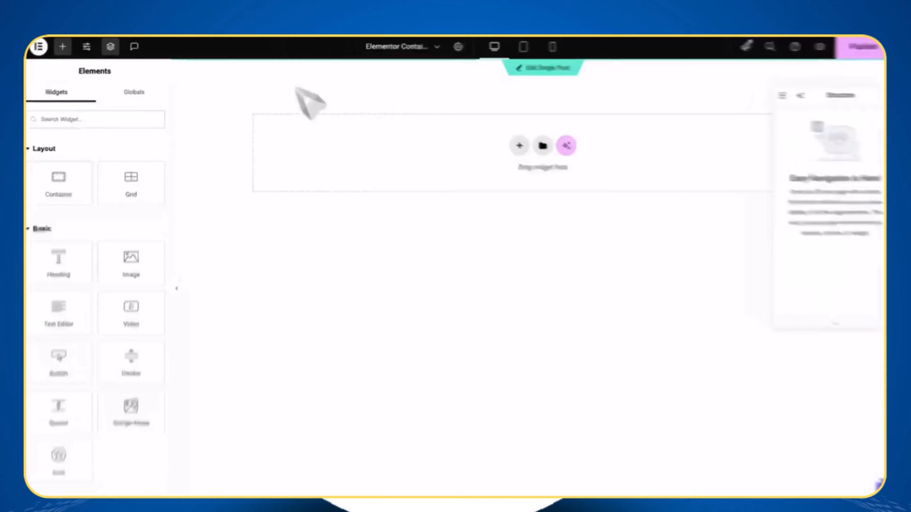
In the Elementor editor, paste the exported page from the other site into the empty canvas
{"action": "right_click", "coordinate": [319, 140]}
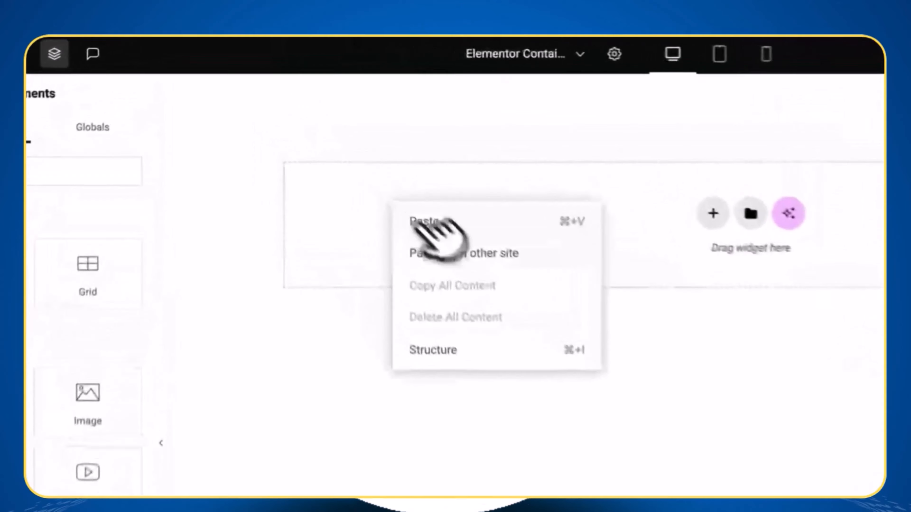
{"action": "left_click", "coordinate": [442, 251]}
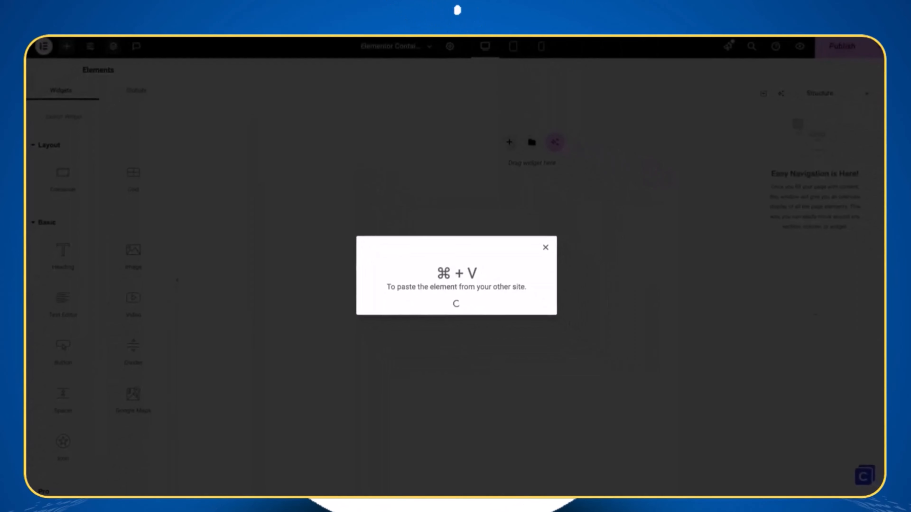
{"action": "key", "text": "super+v"}
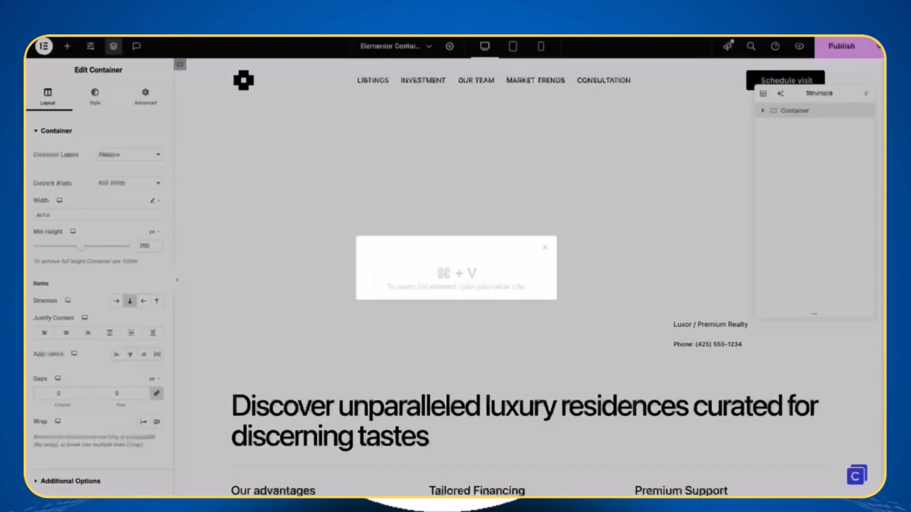
Examine the pasted page in the desktop and mobile portrait layouts, and return to the desktop view
{"action": "scroll", "coordinate": [373, 175], "scroll_direction": "down", "scroll_amount": 10}
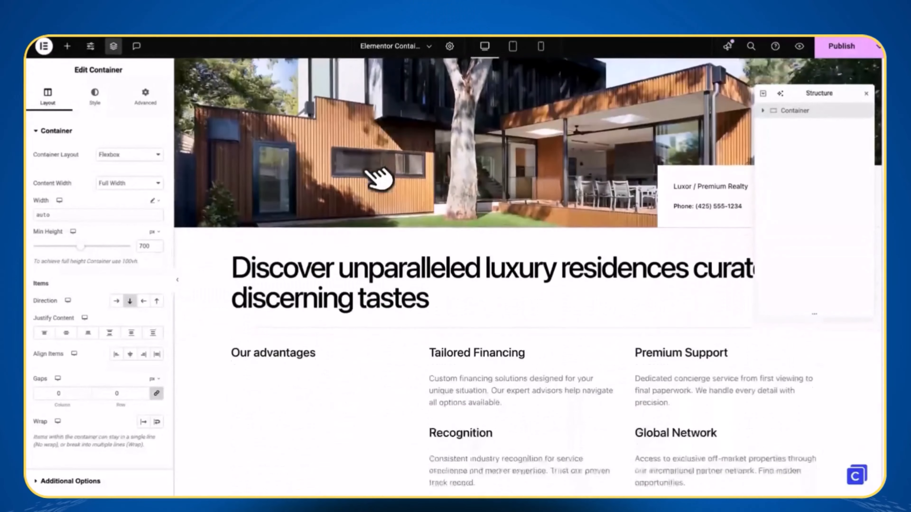
{"action": "scroll", "coordinate": [376, 177], "scroll_direction": "down", "scroll_amount": 15}
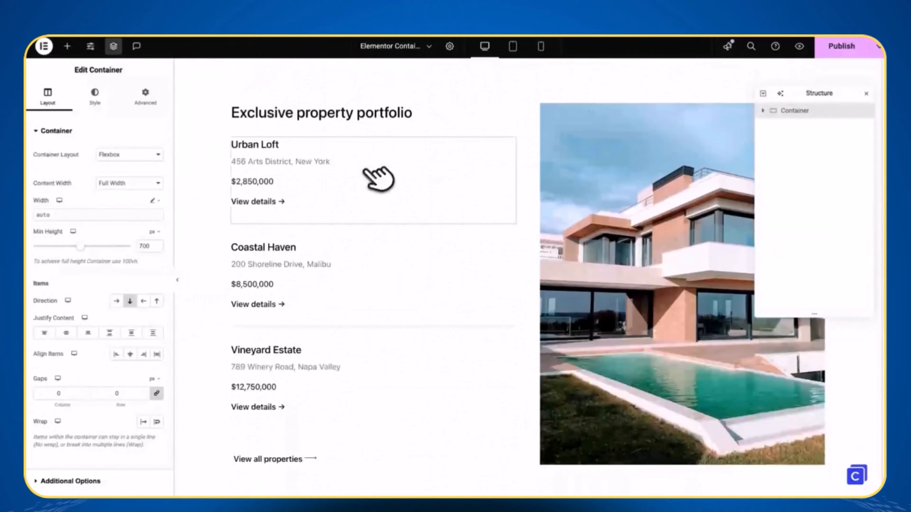
{"action": "scroll", "coordinate": [527, 251], "scroll_direction": "up", "scroll_amount": 20}
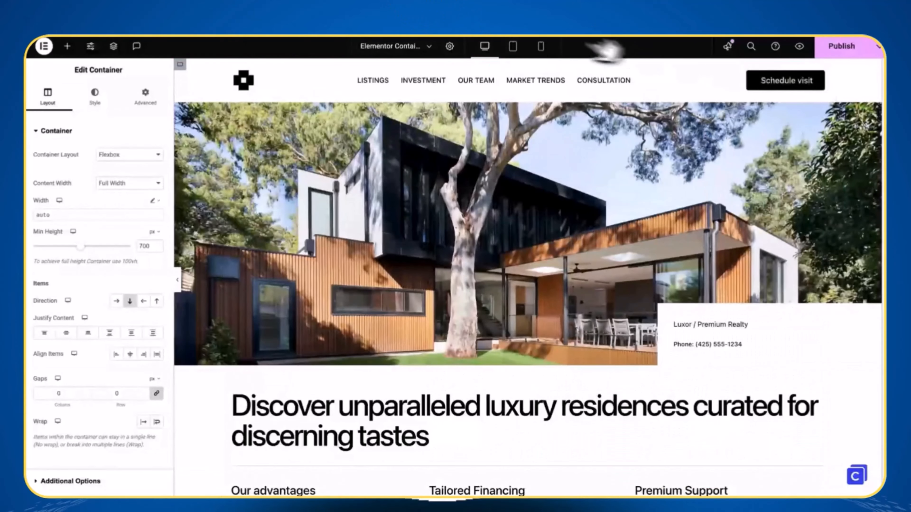
{"action": "left_click", "coordinate": [541, 46]}
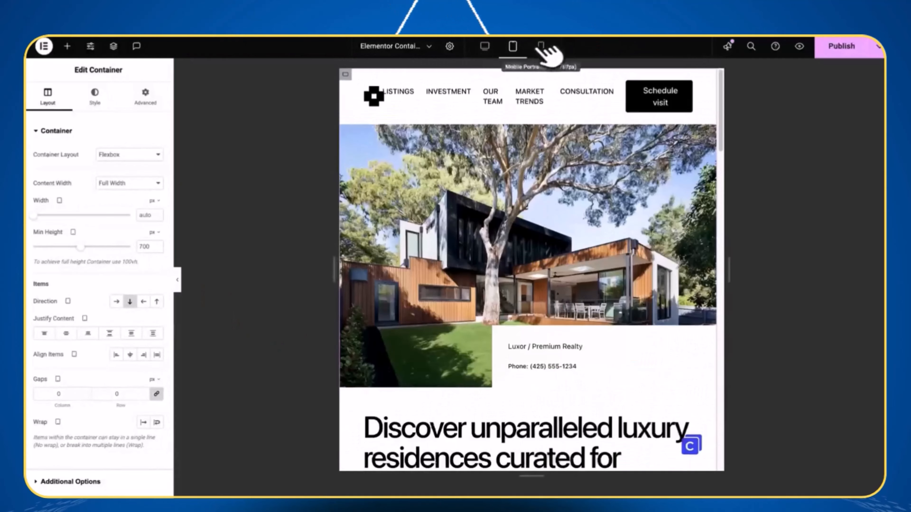
{"action": "scroll", "coordinate": [559, 179], "scroll_direction": "down", "scroll_amount": 15}
{"action": "scroll", "coordinate": [566, 179], "scroll_direction": "down", "scroll_amount": 10}
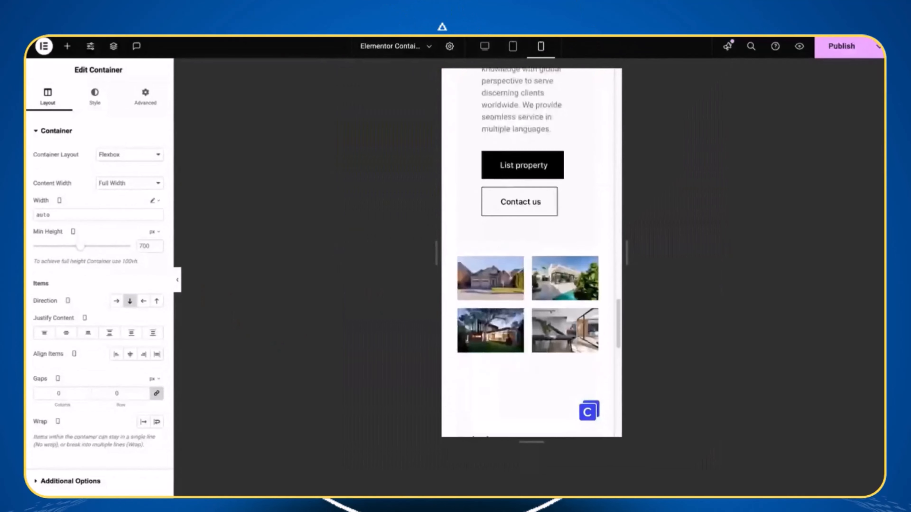
{"action": "scroll", "coordinate": [565, 179], "scroll_direction": "up", "scroll_amount": 20}
{"action": "left_click", "coordinate": [484, 46]}
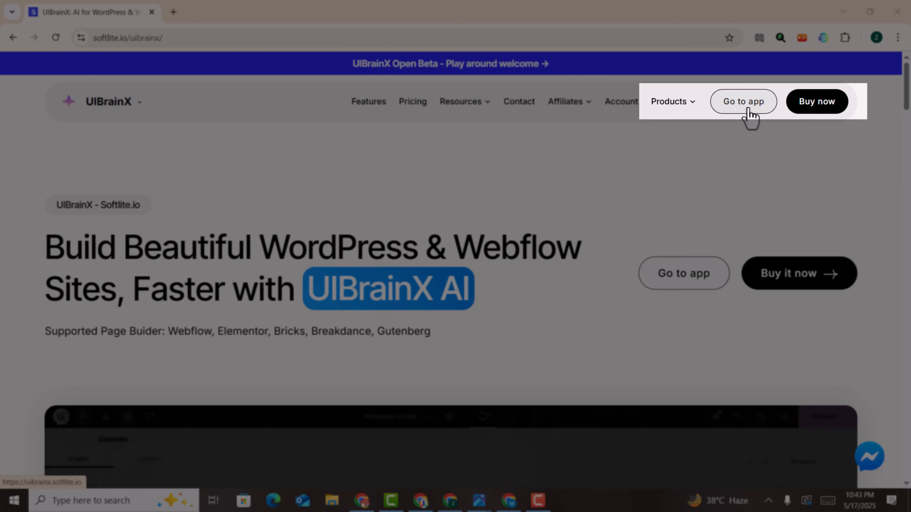
Go from the UIBrainX website to its app and sign in with the Google account
{"action": "left_click", "coordinate": [747, 106]}
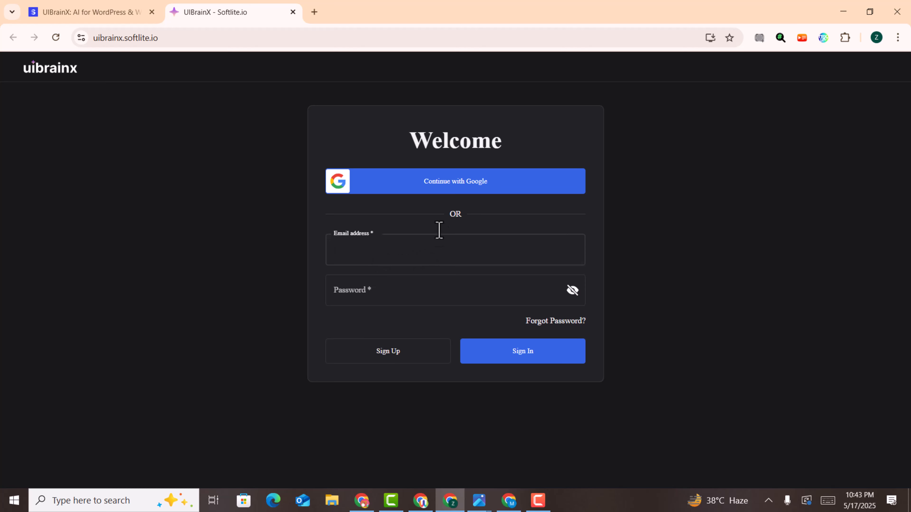
{"action": "left_click", "coordinate": [422, 186]}
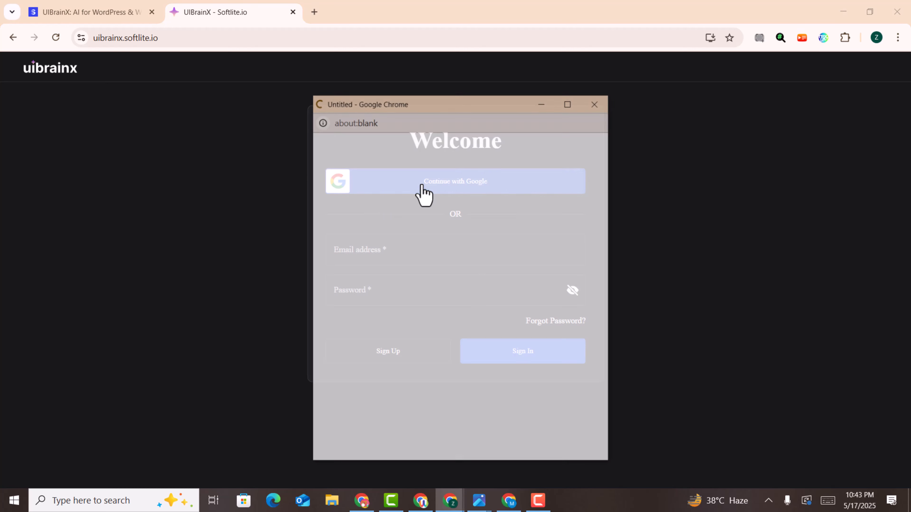
{"action": "left_click", "coordinate": [408, 289]}
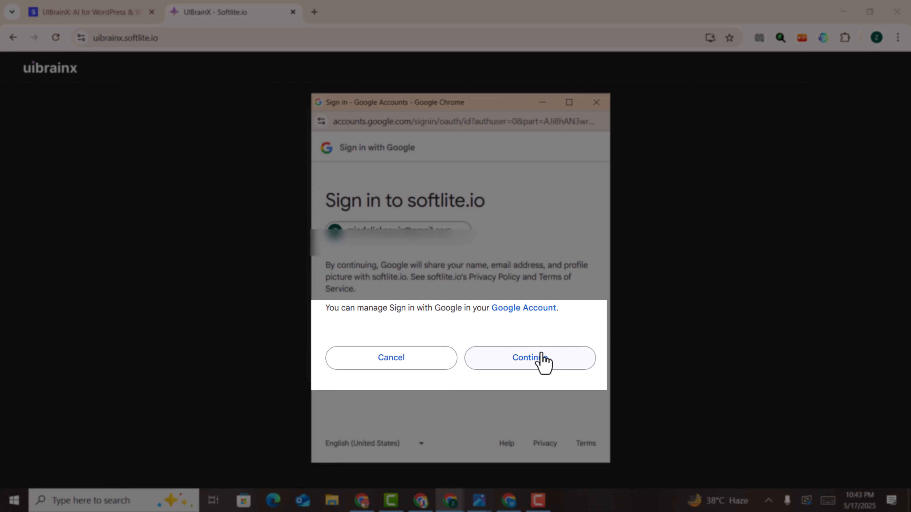
{"action": "left_click", "coordinate": [543, 359]}
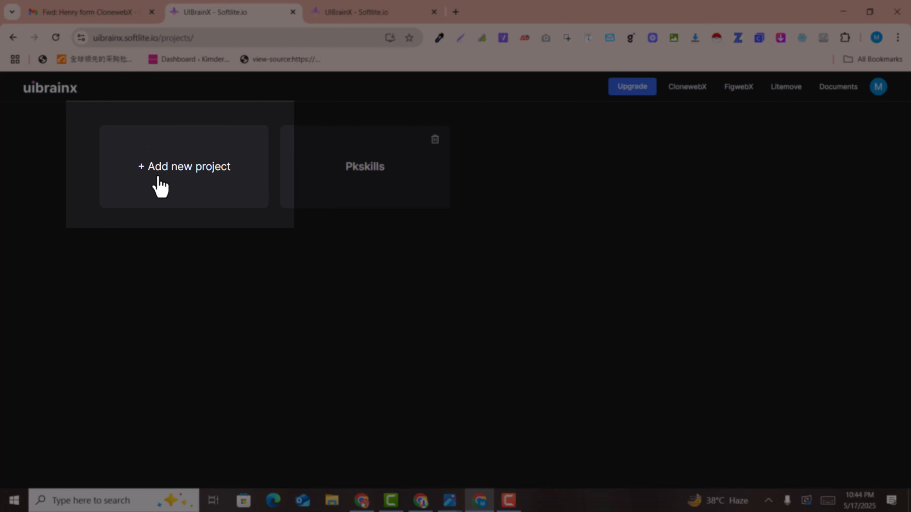
Create a new project named "Website for Web Design Agency!"
{"action": "left_click", "coordinate": [161, 187]}
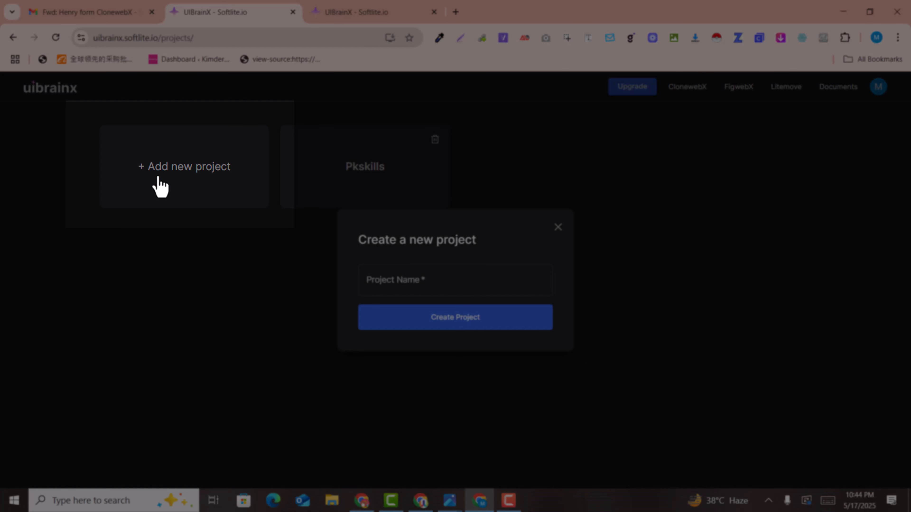
{"action": "left_click", "coordinate": [388, 279]}
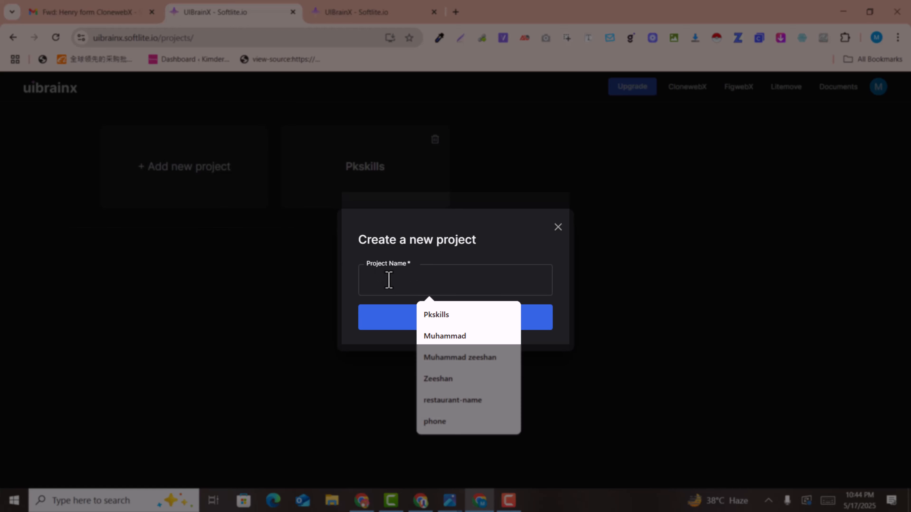
{"action": "type", "text": "Website for Web Design Agency!"}
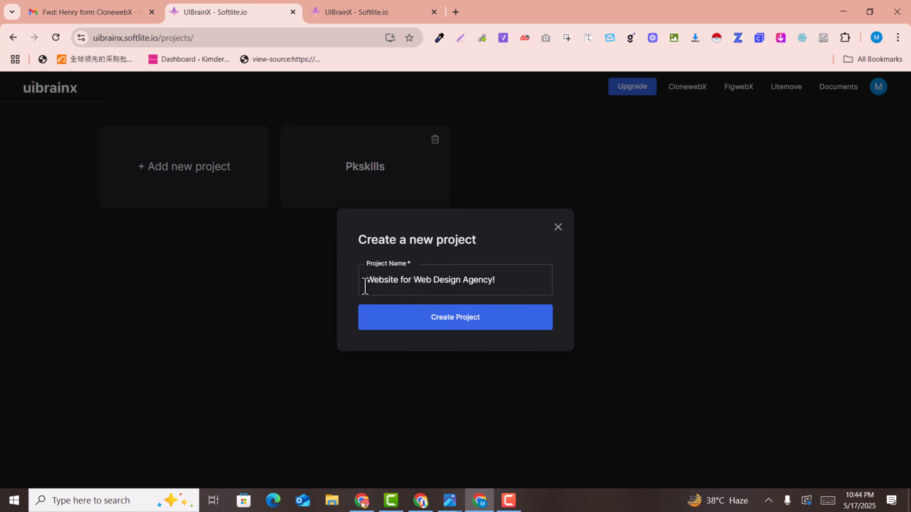
{"action": "left_click_drag", "start_coordinate": [365, 286], "coordinate": [514, 279]}
{"action": "left_click", "coordinate": [470, 326]}
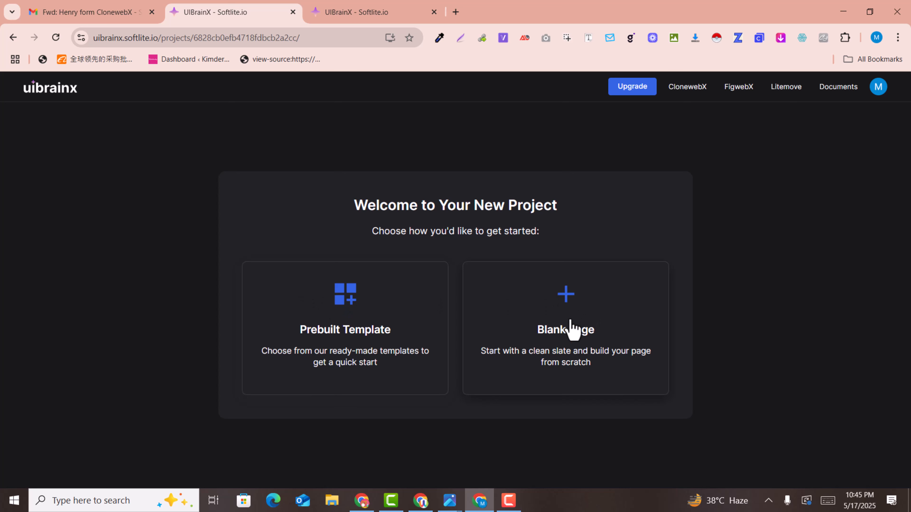
Start the project with a blank page and write the AI prompt "I need a website for my Website Design Agency!"
{"action": "left_click", "coordinate": [580, 299]}
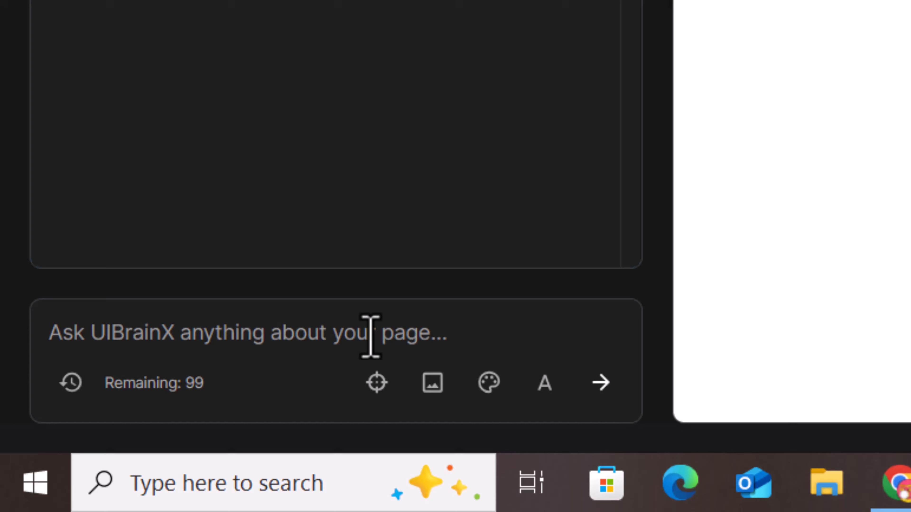
{"action": "type", "text": "I need a website for my Website Design Agency!"}
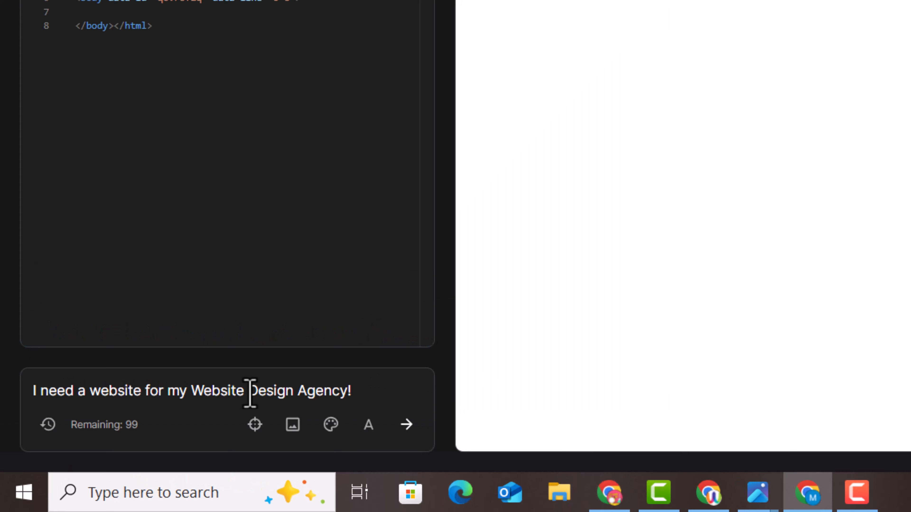
{"action": "left_click_drag", "start_coordinate": [36, 392], "coordinate": [355, 384]}
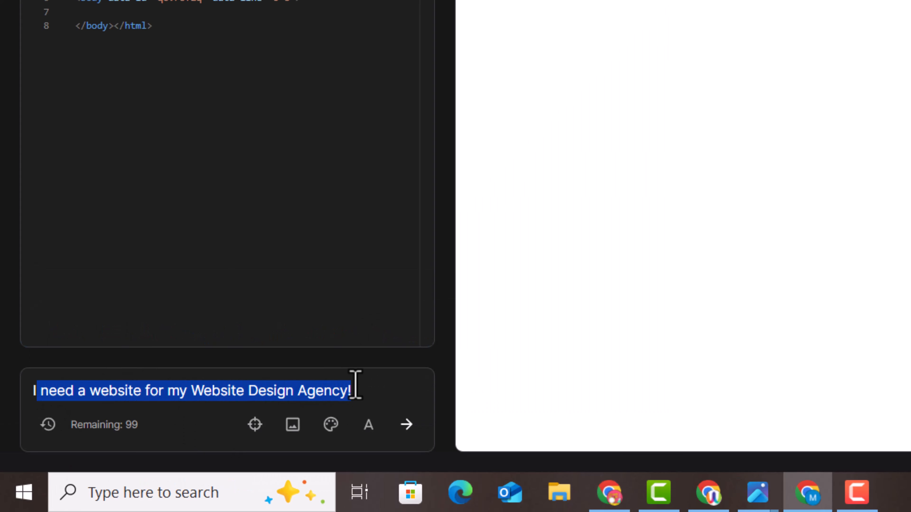
{"action": "left_click", "coordinate": [358, 390]}
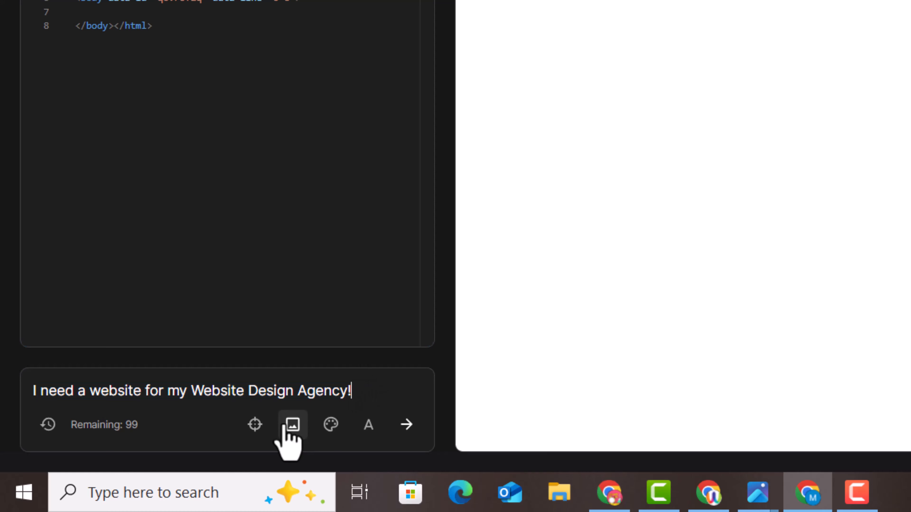
Add the Material Tertiary color palette and the Montserrat font to the prompt, and submit it to generate the page
{"action": "left_click", "coordinate": [331, 425]}
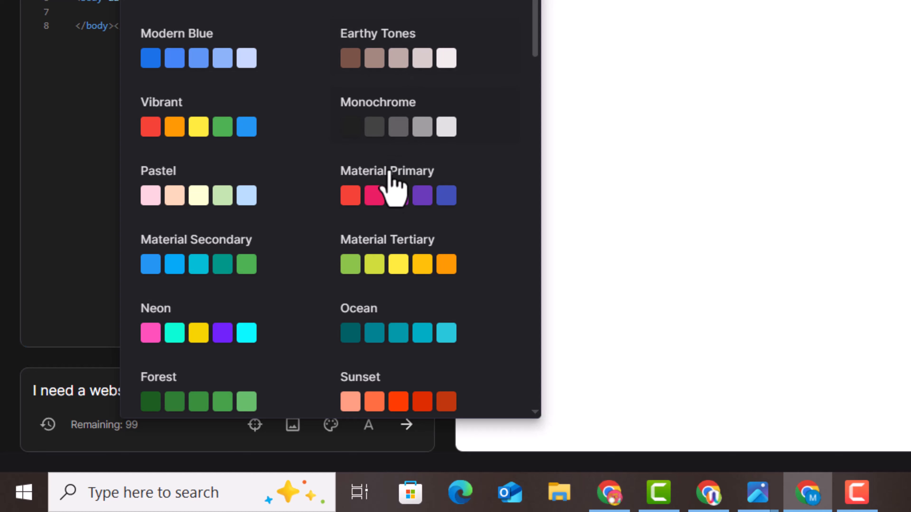
{"action": "left_click", "coordinate": [357, 271]}
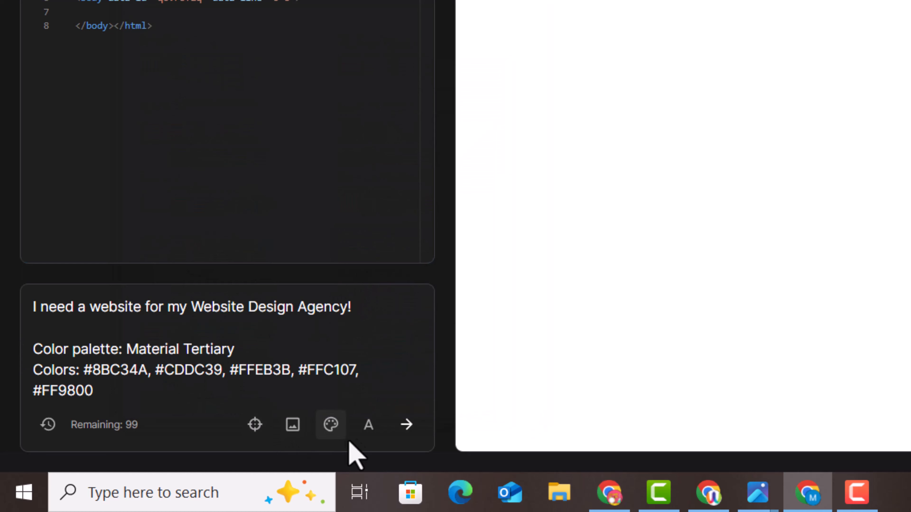
{"action": "left_click", "coordinate": [368, 427]}
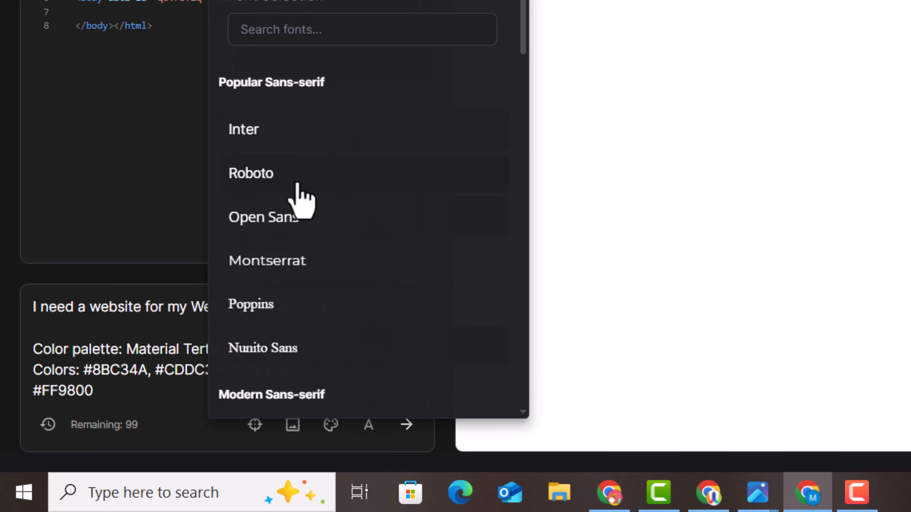
{"action": "left_click", "coordinate": [293, 271]}
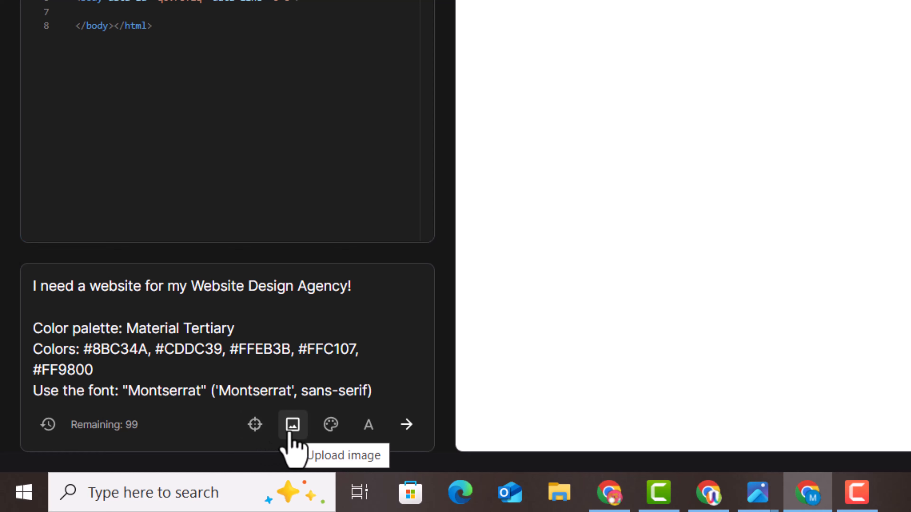
{"action": "left_click", "coordinate": [406, 424]}
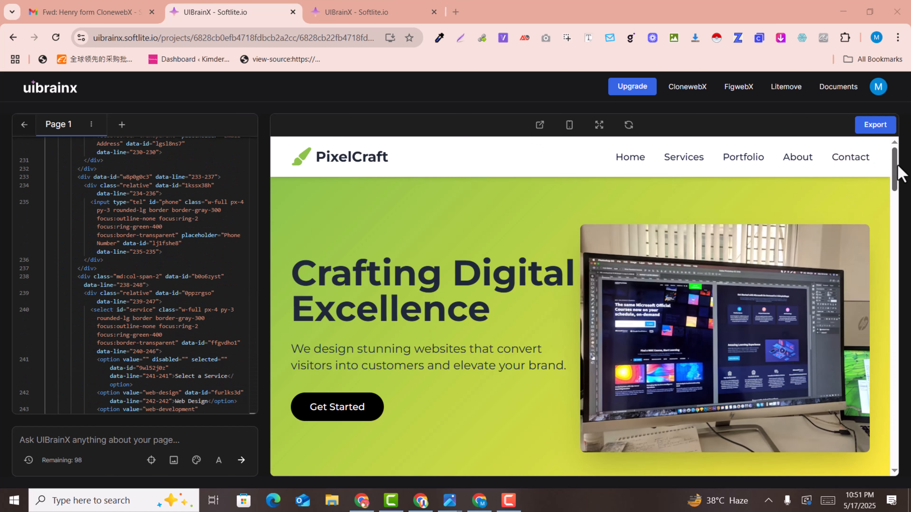
Look through the generated PixelCraft page, including the service options in the request form and the Our Services section
{"action": "left_click_drag", "start_coordinate": [896, 168], "coordinate": [907, 409]}
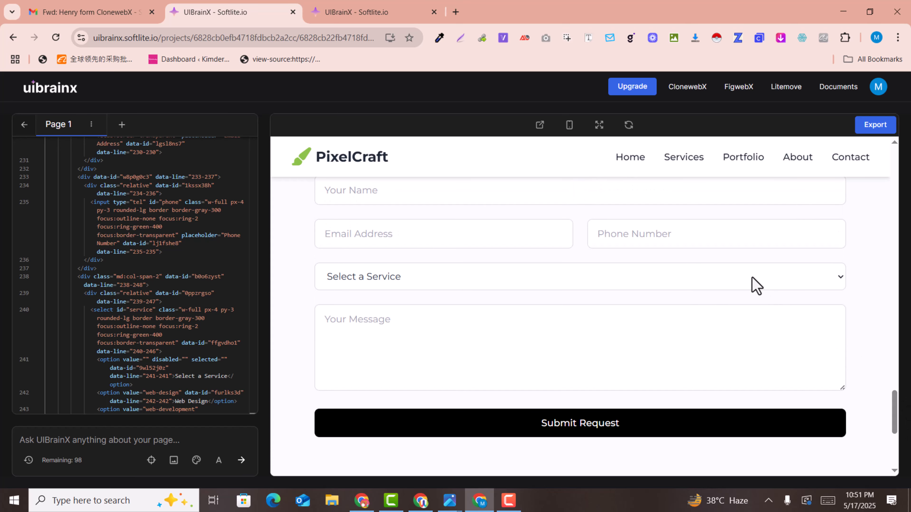
{"action": "left_click", "coordinate": [660, 277]}
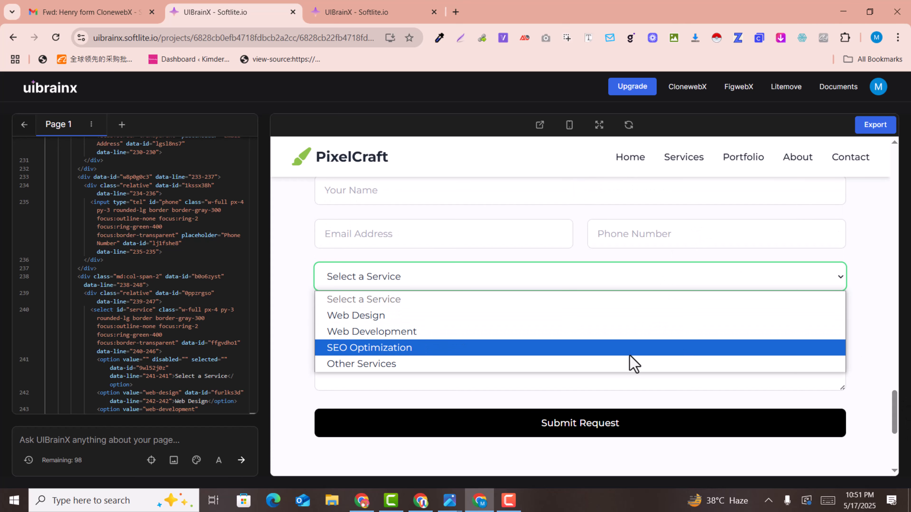
{"action": "left_click", "coordinate": [624, 266]}
{"action": "left_click", "coordinate": [629, 283]}
{"action": "left_click", "coordinate": [630, 286]}
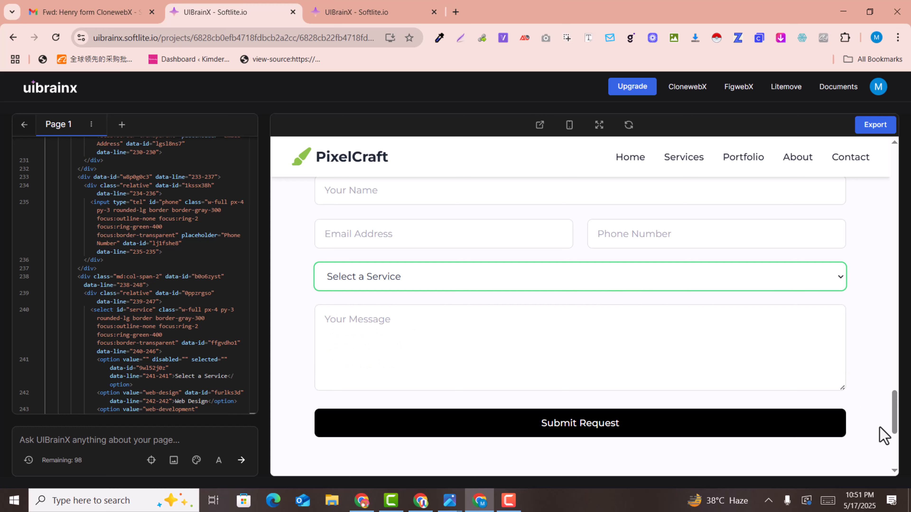
{"action": "left_click_drag", "start_coordinate": [895, 426], "coordinate": [895, 233]}
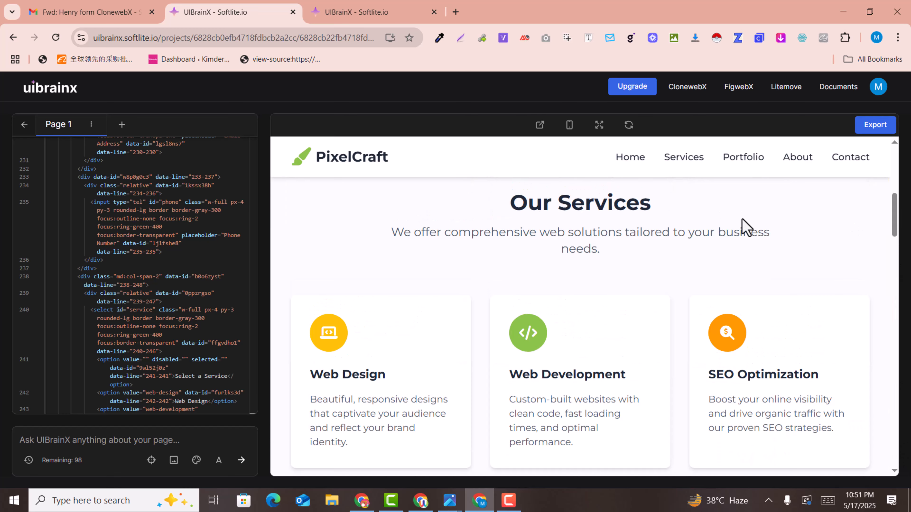
Preview the PixelCraft page in mobile view, expand its navigation menu, and return to desktop view
{"action": "left_click", "coordinate": [565, 132]}
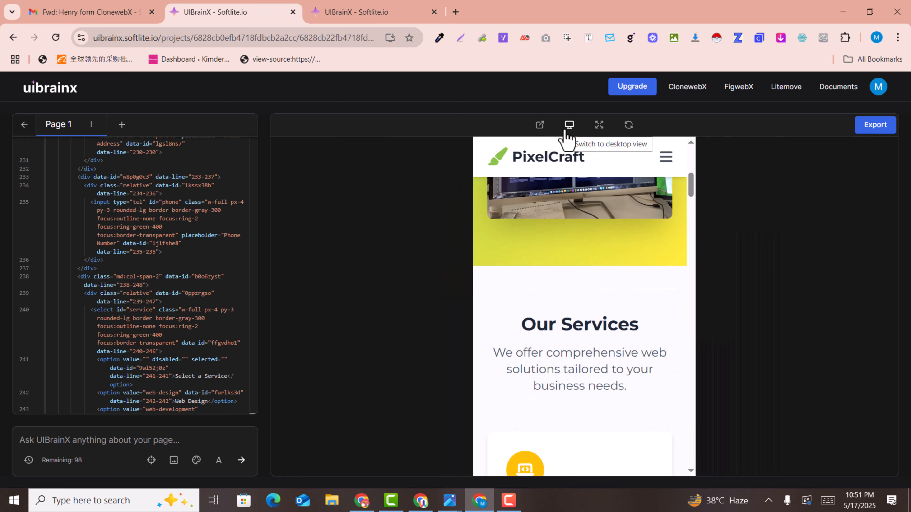
{"action": "left_click", "coordinate": [664, 169]}
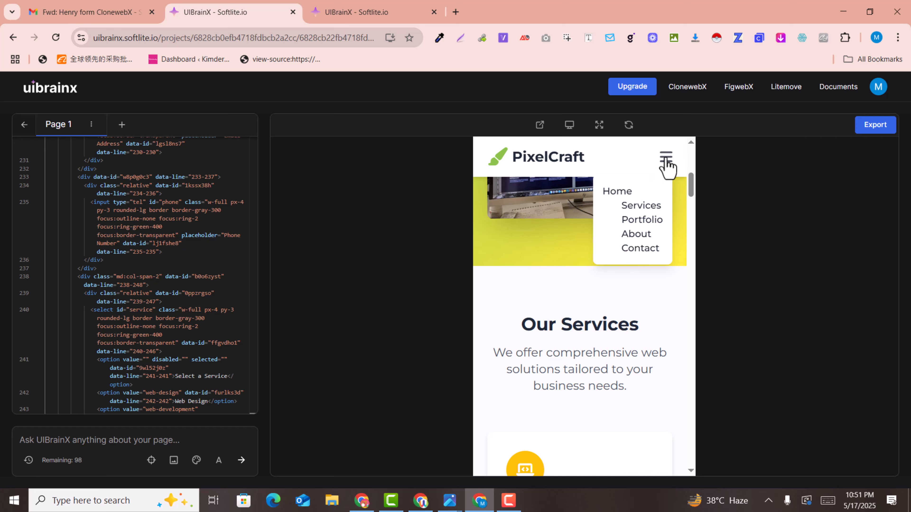
{"action": "left_click", "coordinate": [569, 125]}
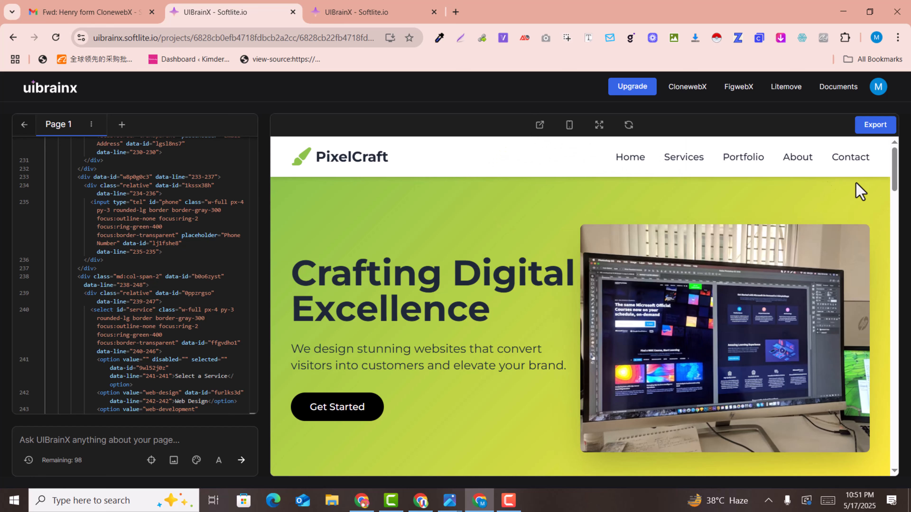
Open the generated page in its own browser tab, look through it down to the footer, and return to the project
{"action": "left_click", "coordinate": [539, 125]}
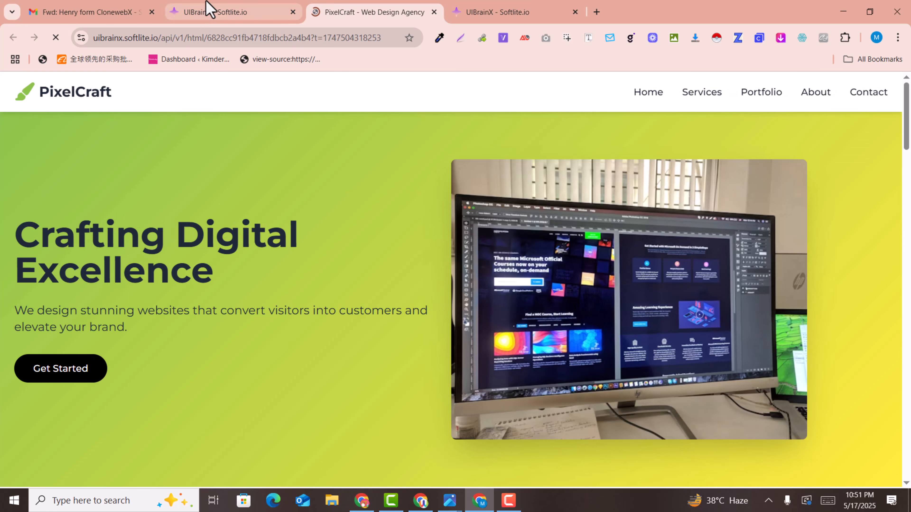
{"action": "scroll", "coordinate": [549, 291], "scroll_direction": "down", "scroll_amount": 12}
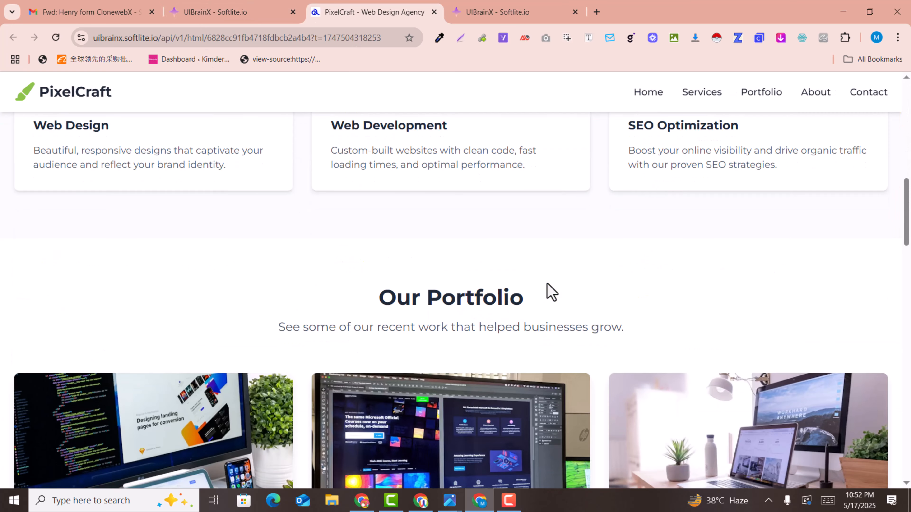
{"action": "scroll", "coordinate": [551, 291], "scroll_direction": "down", "scroll_amount": 10}
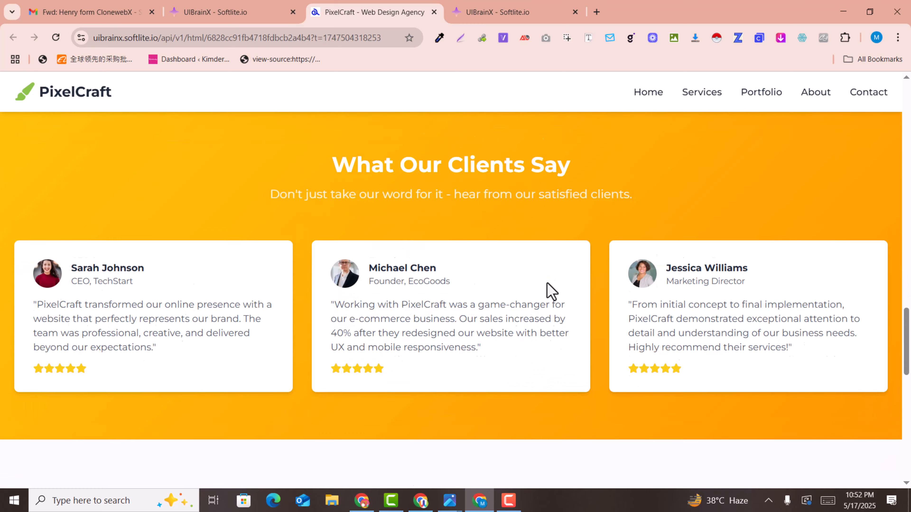
{"action": "scroll", "coordinate": [552, 291], "scroll_direction": "down", "scroll_amount": 8}
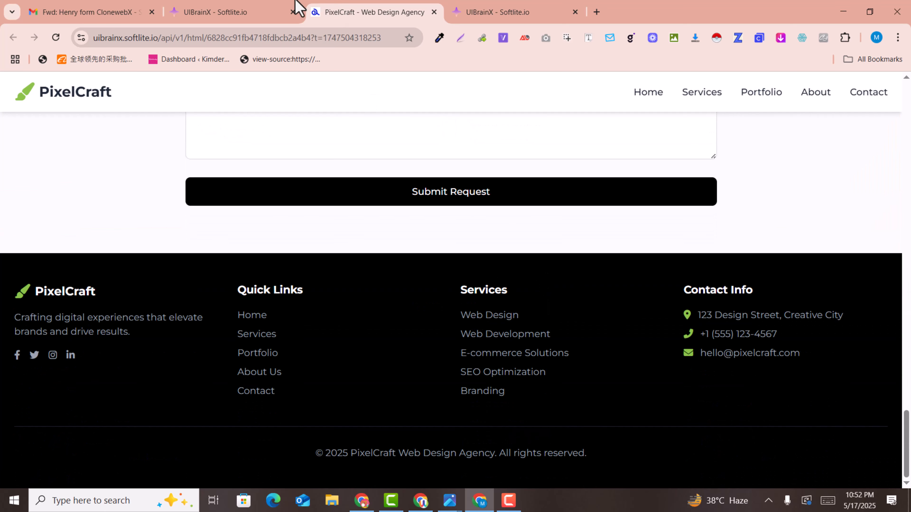
{"action": "left_click", "coordinate": [296, 6]}
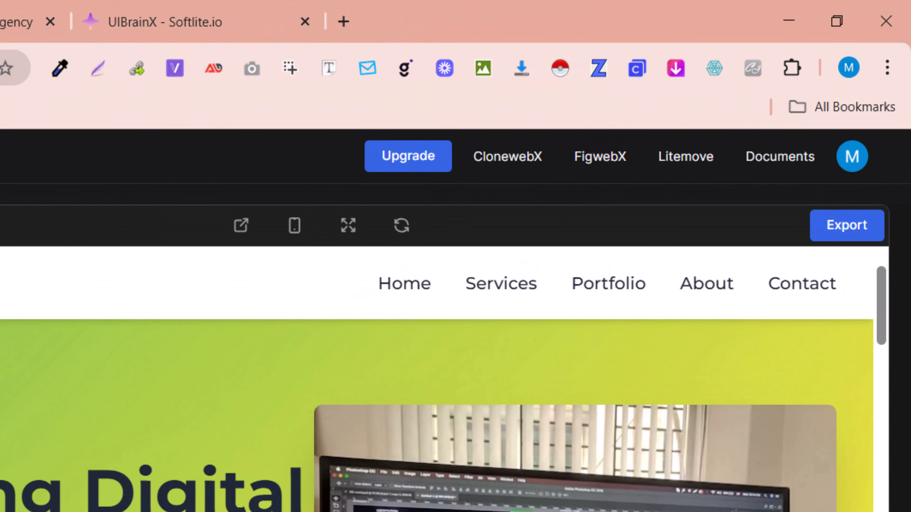
Open the page's export options, select Elementor (3.10 or higher + Flex Container) as the page builder, and download the Softlite.io Integration plugin
{"action": "left_click", "coordinate": [864, 239]}
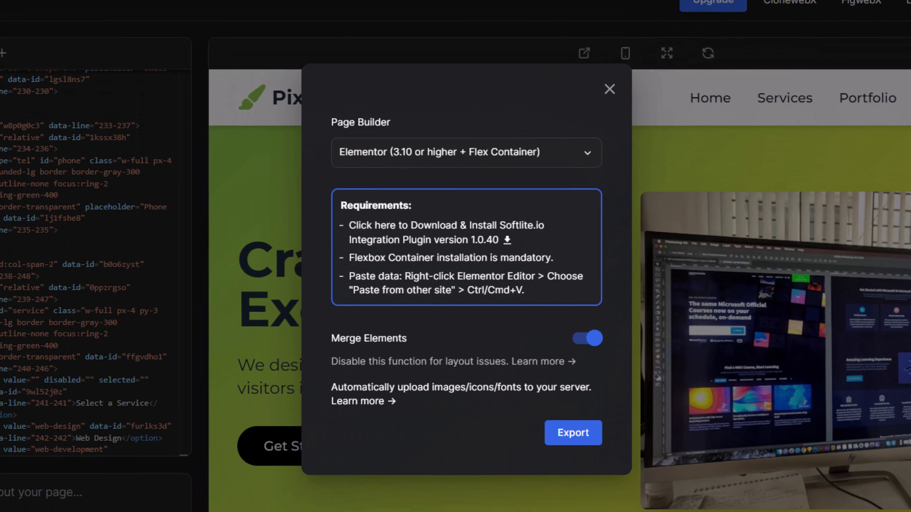
{"action": "left_click", "coordinate": [372, 166]}
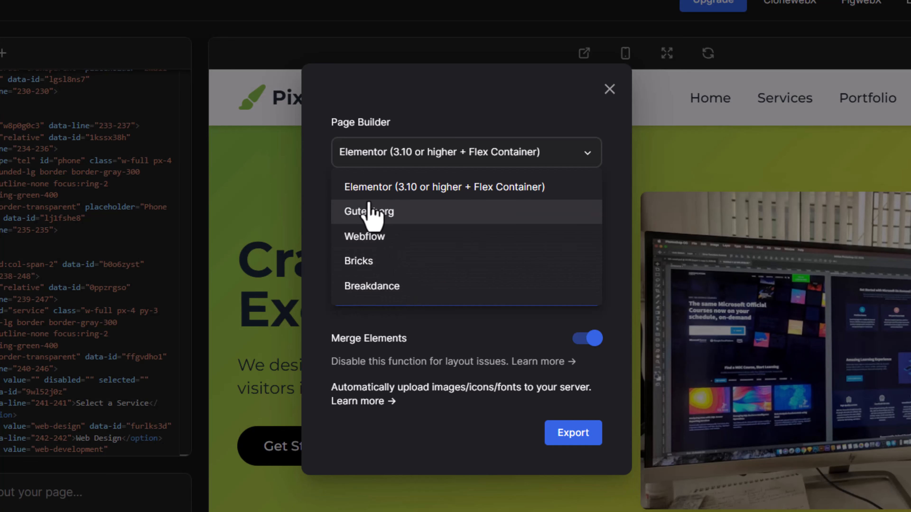
{"action": "left_click", "coordinate": [371, 189]}
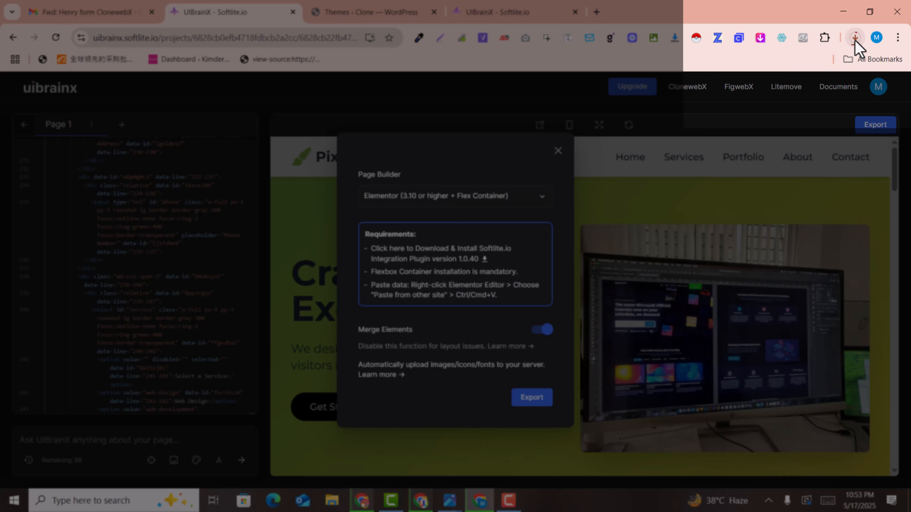
{"action": "left_click", "coordinate": [854, 40]}
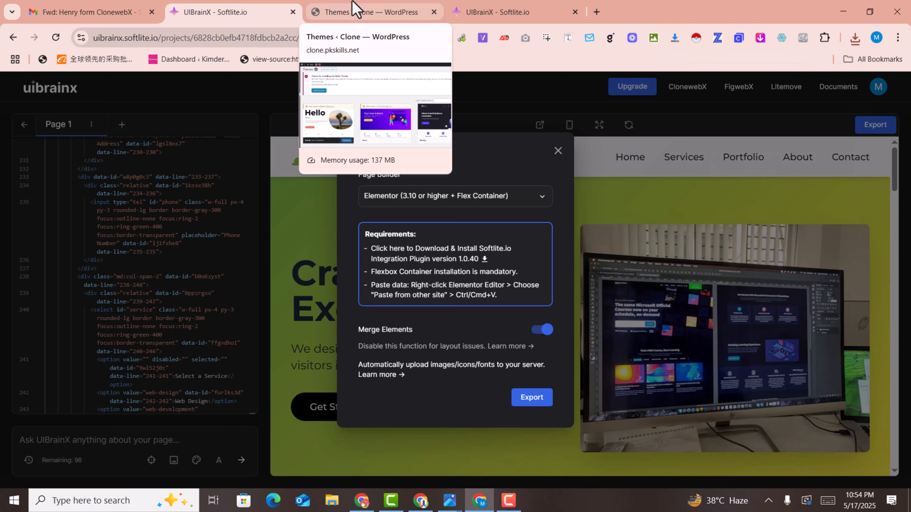
Switch to the WordPress admin and open the plugin upload form for adding a new plugin
{"action": "left_click", "coordinate": [424, 12]}
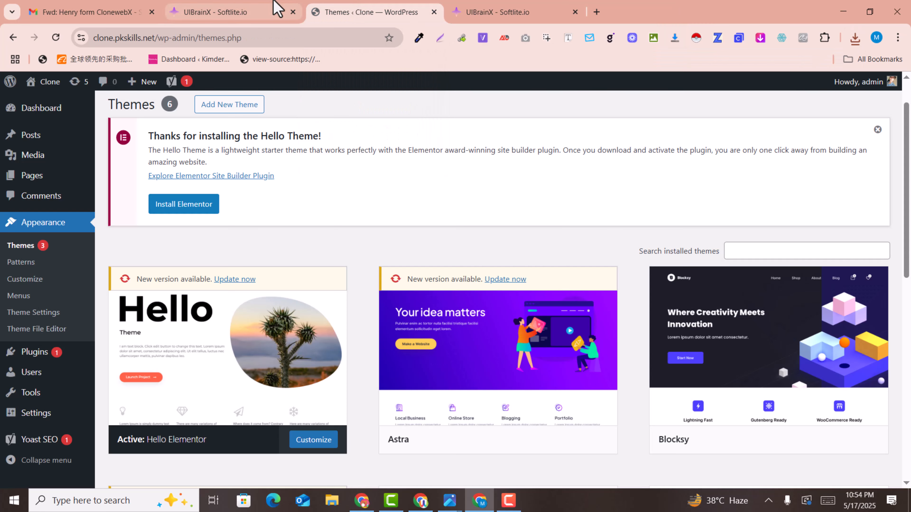
{"action": "left_click", "coordinate": [274, 2]}
{"action": "left_click", "coordinate": [370, 2]}
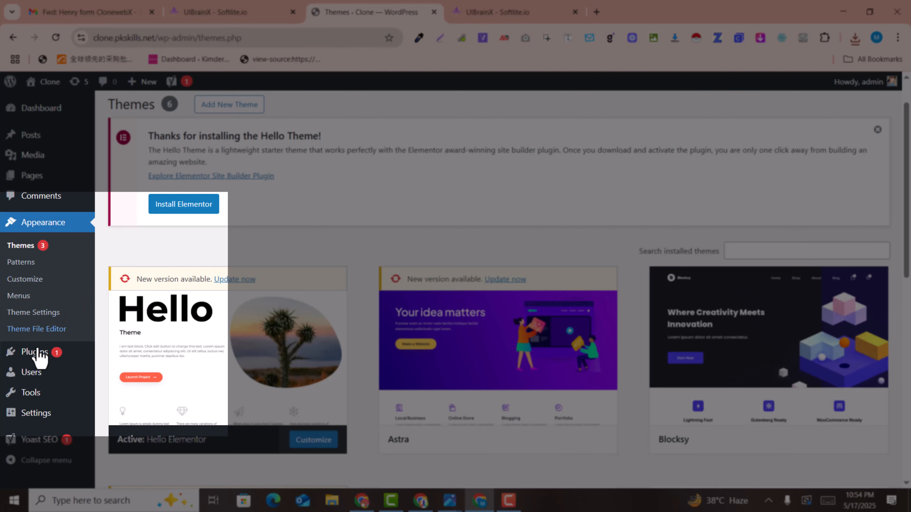
{"action": "mouse_move", "coordinate": [32, 359]}
{"action": "left_click", "coordinate": [130, 372]}
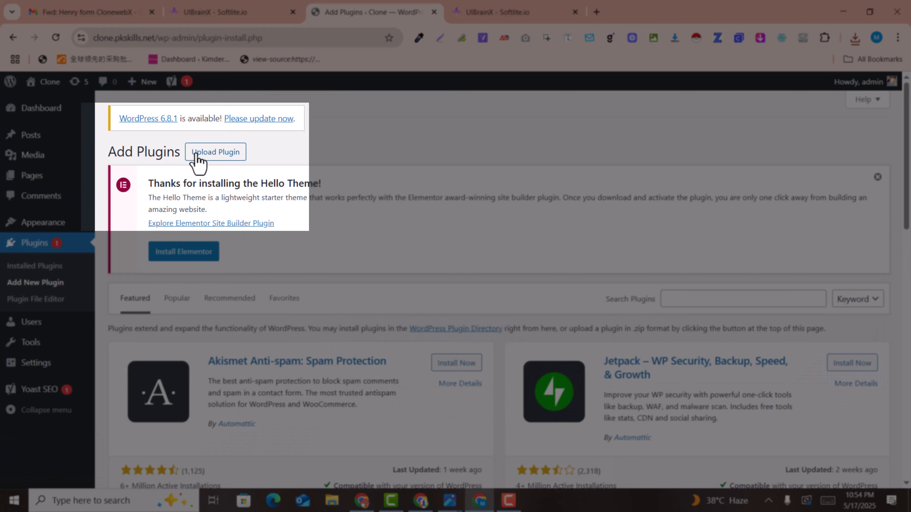
{"action": "left_click", "coordinate": [195, 153]}
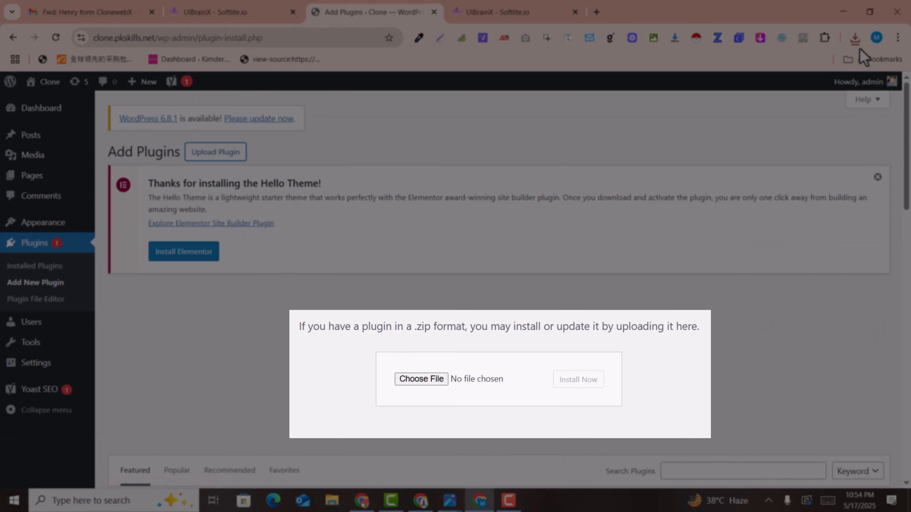
Upload softlite-io-integration.zip, then install and activate the plugin
{"action": "left_click", "coordinate": [854, 37]}
{"action": "left_click_drag", "start_coordinate": [732, 97], "coordinate": [445, 378]}
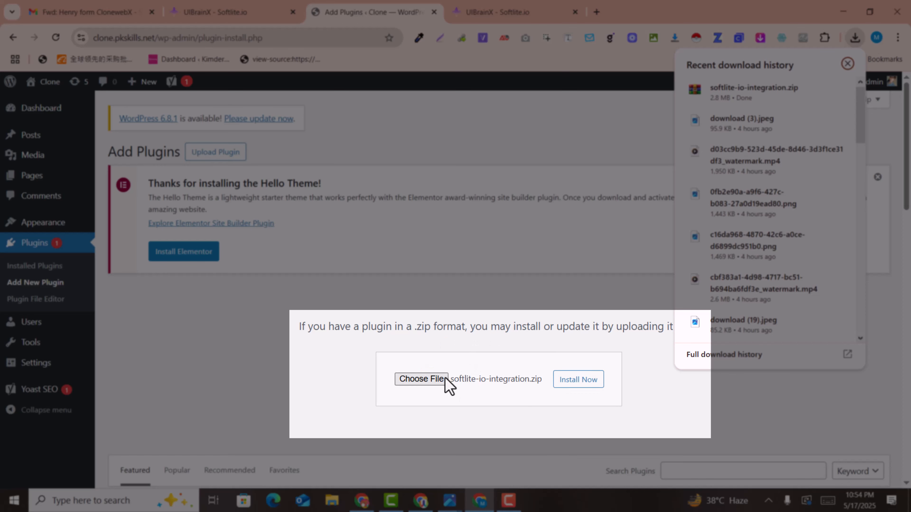
{"action": "left_click", "coordinate": [558, 386]}
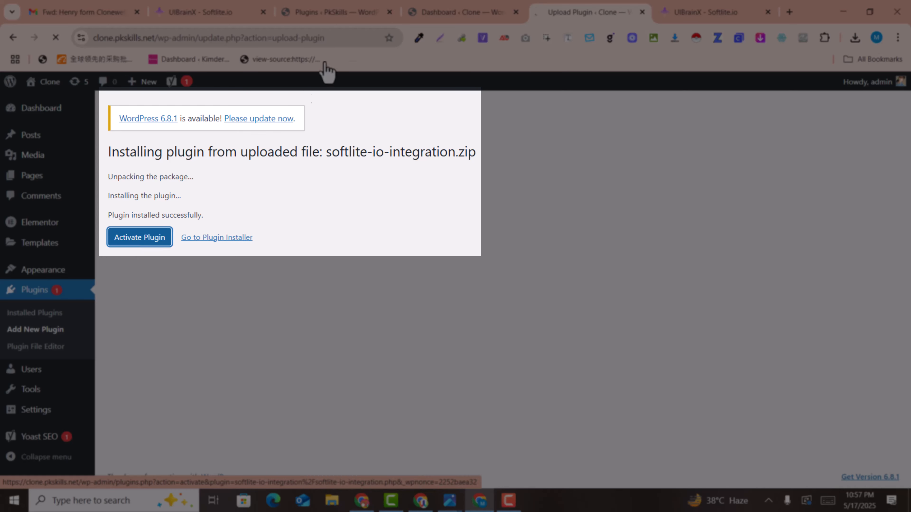
{"action": "left_click_drag", "start_coordinate": [375, 6], "coordinate": [378, 2]}
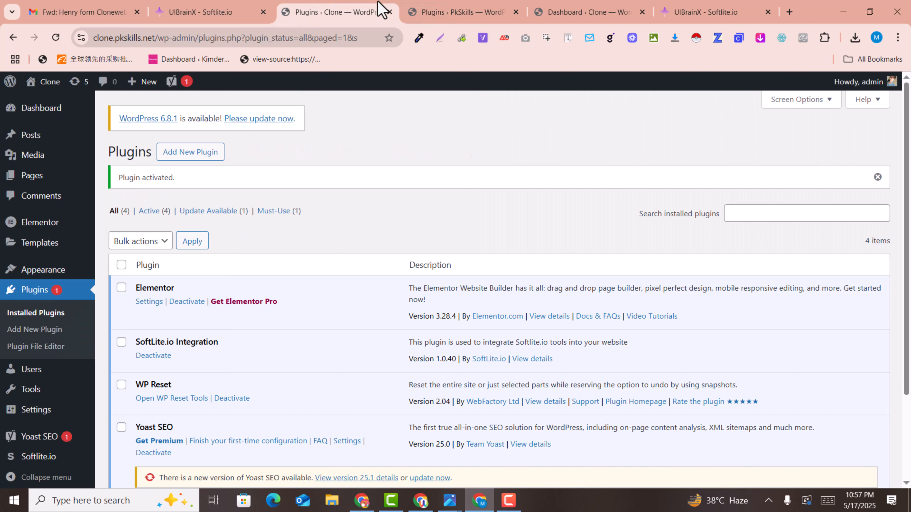
Switch back to UIBrainX and review the Flexbox Container requirement in the export dialog
{"action": "left_click", "coordinate": [222, 12]}
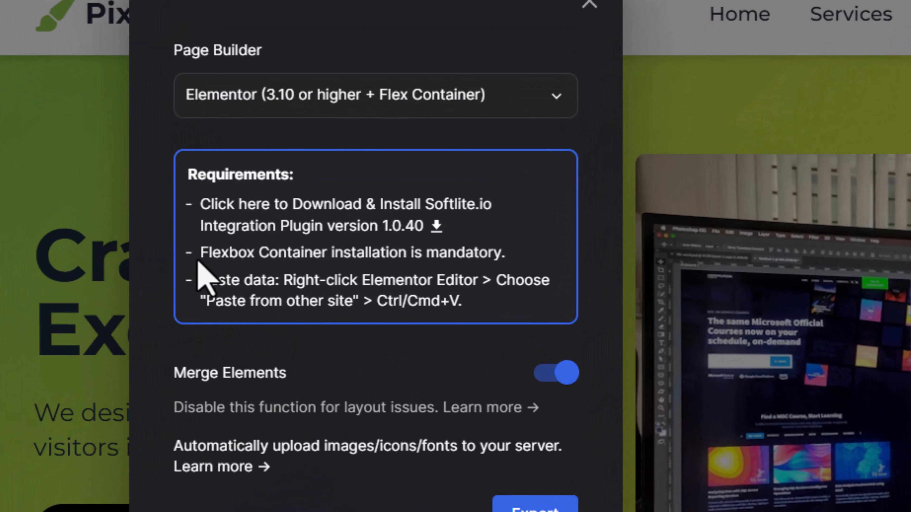
{"action": "left_click_drag", "start_coordinate": [370, 271], "coordinate": [400, 268]}
{"action": "left_click_drag", "start_coordinate": [261, 245], "coordinate": [433, 255]}
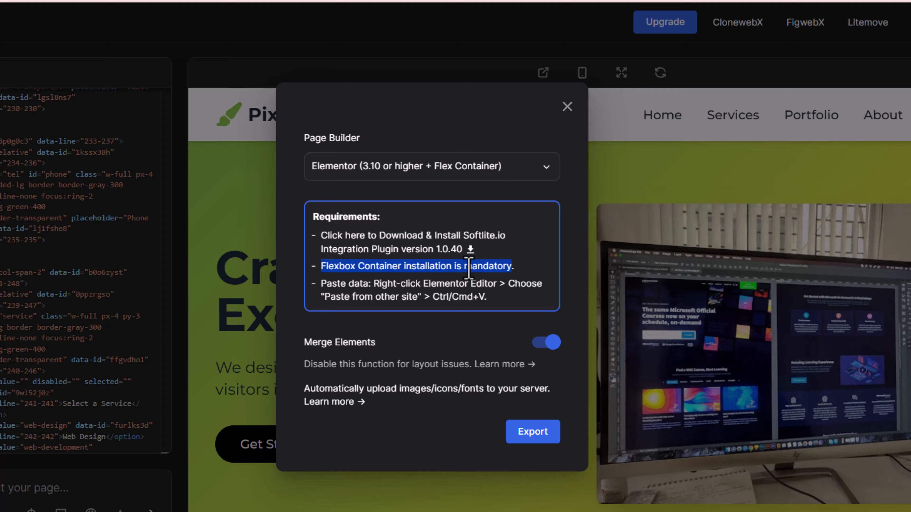
Switch to WordPress, open Elementor's feature settings, and check the Container feature's status and available options
{"action": "left_click", "coordinate": [337, 10]}
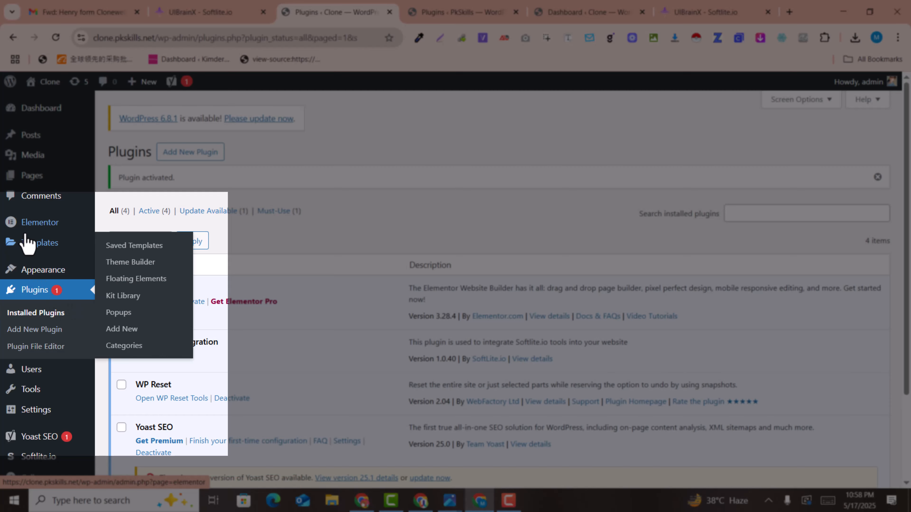
{"action": "mouse_move", "coordinate": [28, 222]}
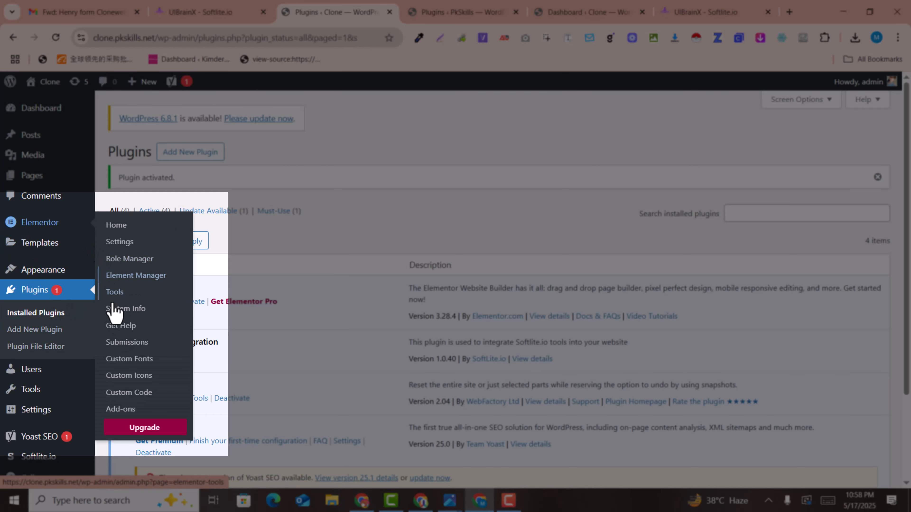
{"action": "left_click", "coordinate": [122, 241]}
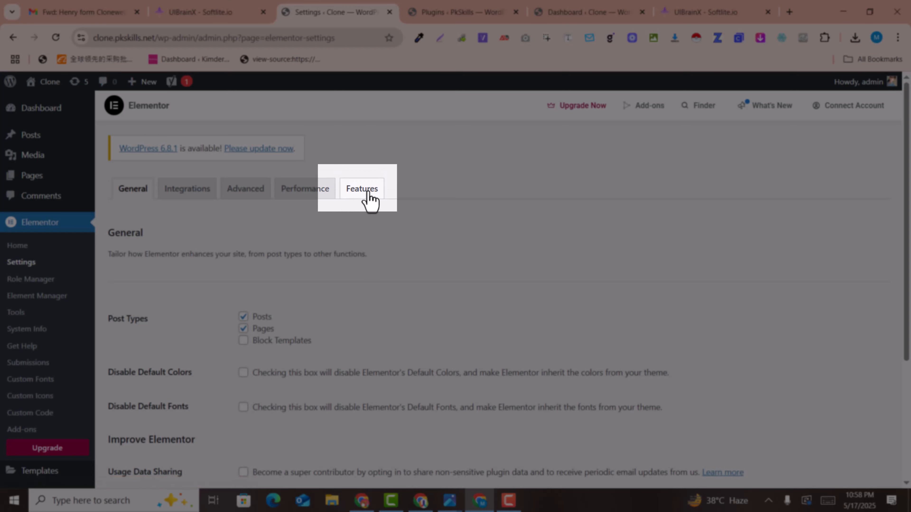
{"action": "left_click", "coordinate": [364, 192]}
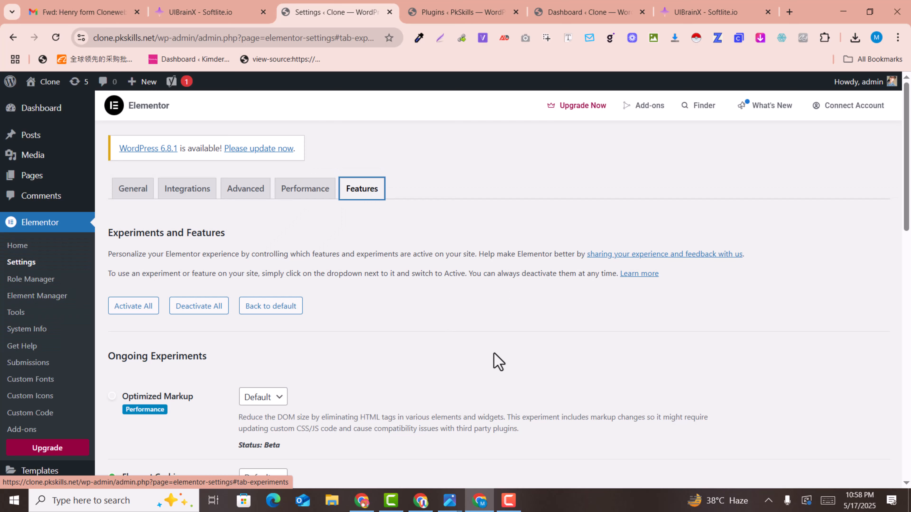
{"action": "scroll", "coordinate": [494, 359], "scroll_direction": "down", "scroll_amount": 10}
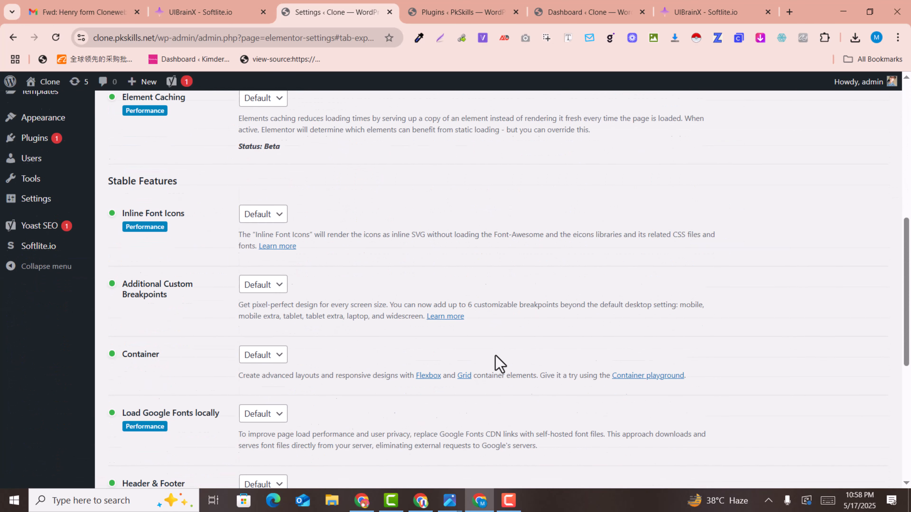
{"action": "scroll", "coordinate": [495, 356], "scroll_direction": "down", "scroll_amount": 2}
{"action": "scroll", "coordinate": [494, 362], "scroll_direction": "up", "scroll_amount": 2}
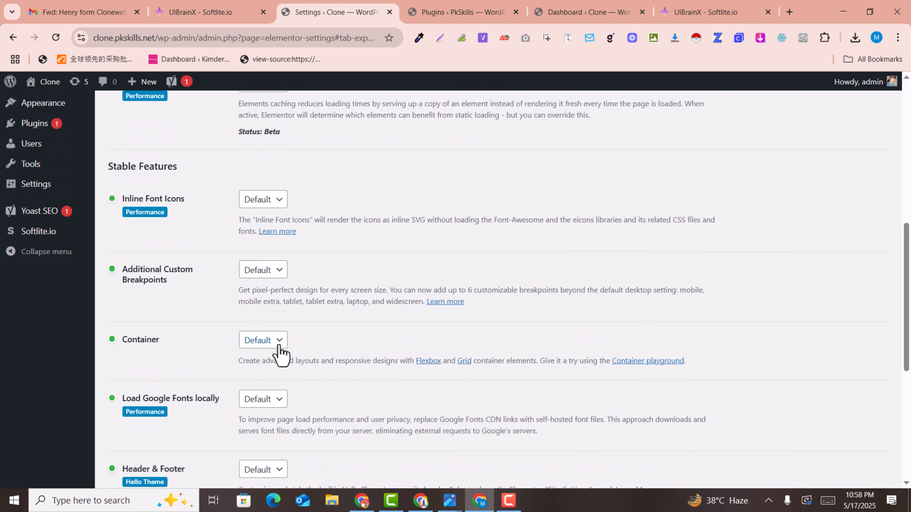
{"action": "left_click", "coordinate": [279, 342]}
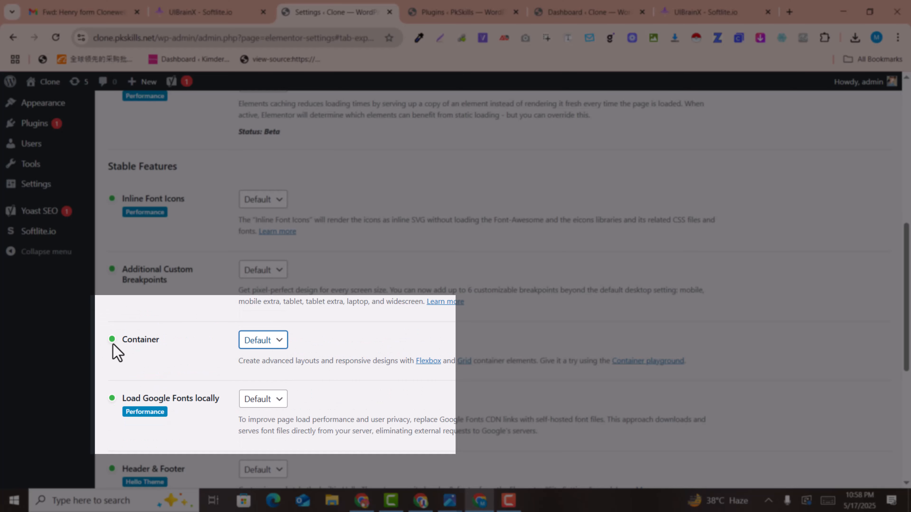
{"action": "mouse_move", "coordinate": [112, 343]}
{"action": "left_click", "coordinate": [268, 341]}
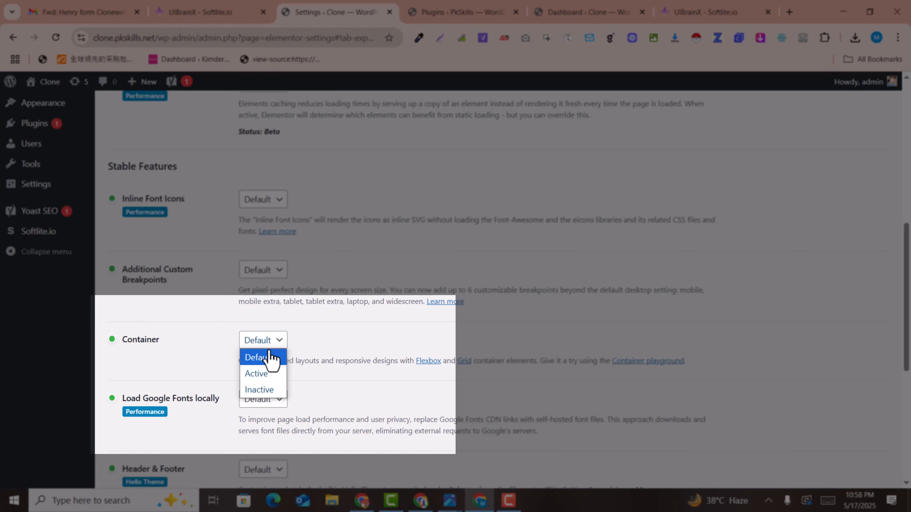
{"action": "left_click", "coordinate": [492, 319]}
{"action": "scroll", "coordinate": [493, 320], "scroll_direction": "down", "scroll_amount": 6}
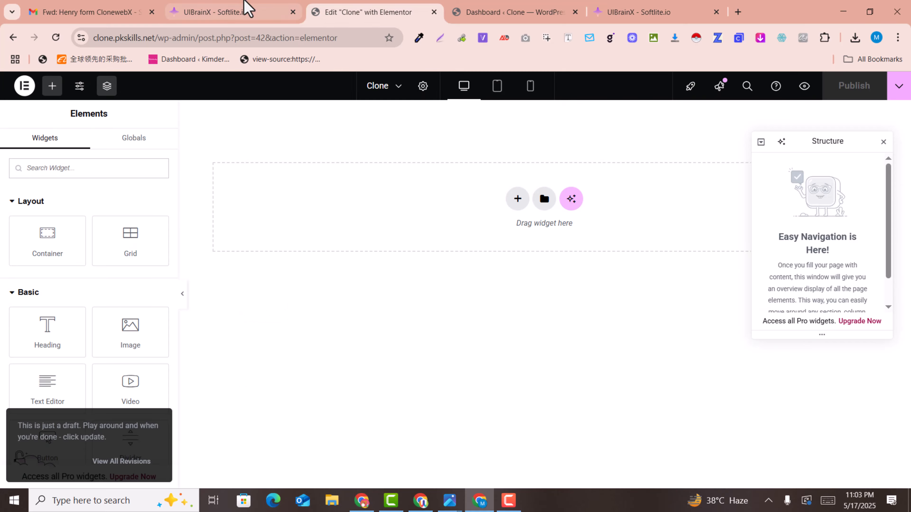
Export the page from UIBrainX and paste it into the empty Elementor page in WordPress with Paste from other site
{"action": "left_click", "coordinate": [244, 9]}
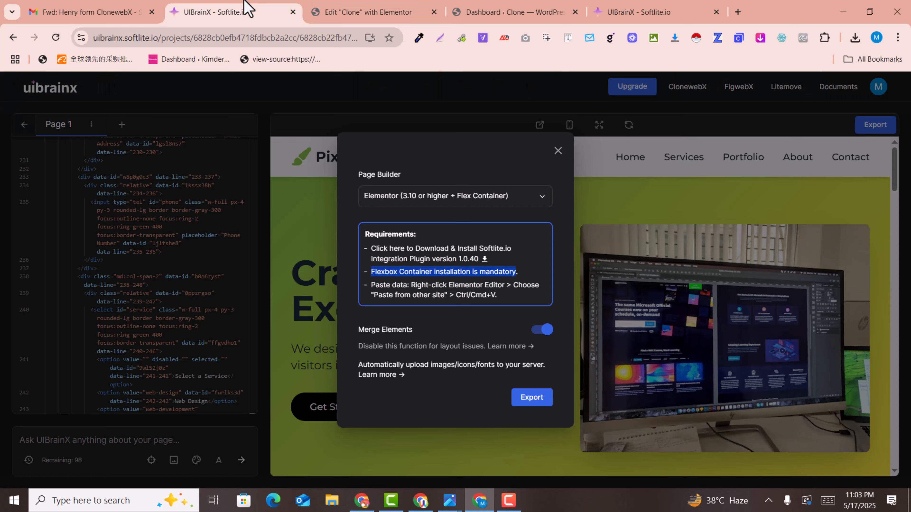
{"action": "left_click", "coordinate": [520, 400]}
{"action": "left_click", "coordinate": [356, 9]}
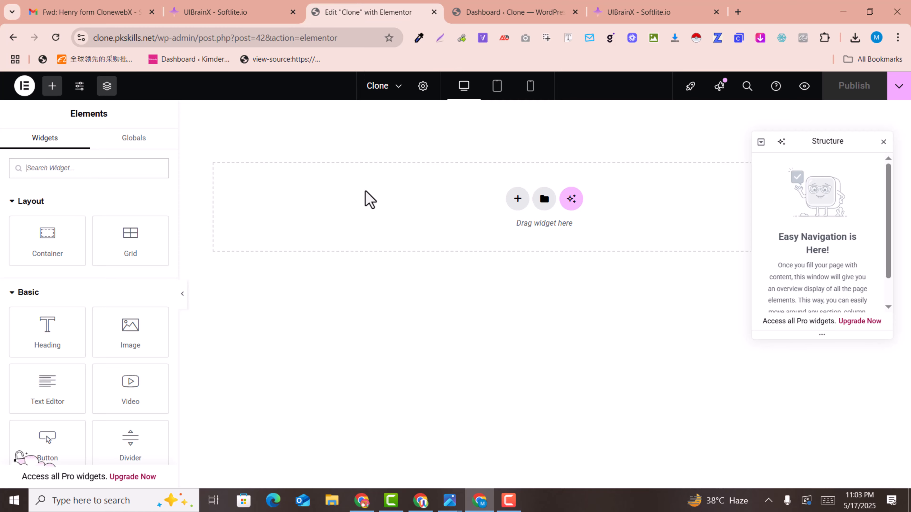
{"action": "right_click", "coordinate": [365, 191]}
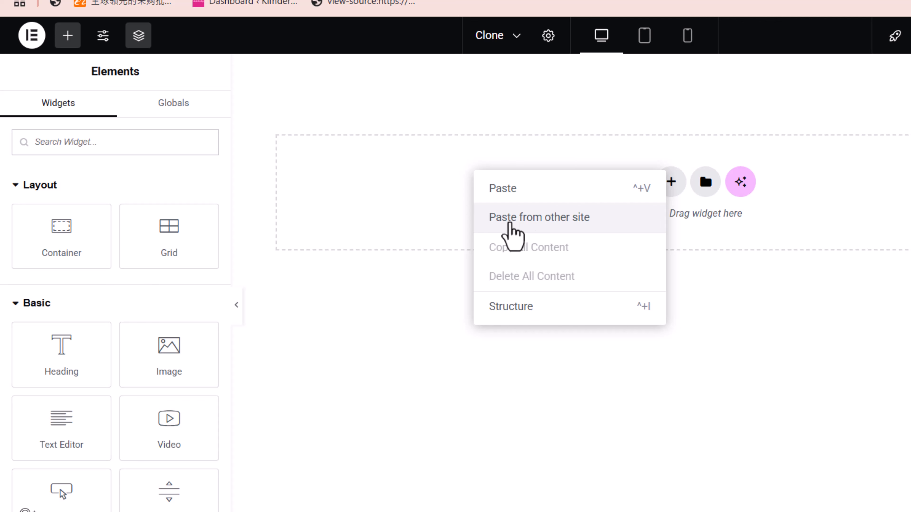
{"action": "left_click", "coordinate": [545, 218]}
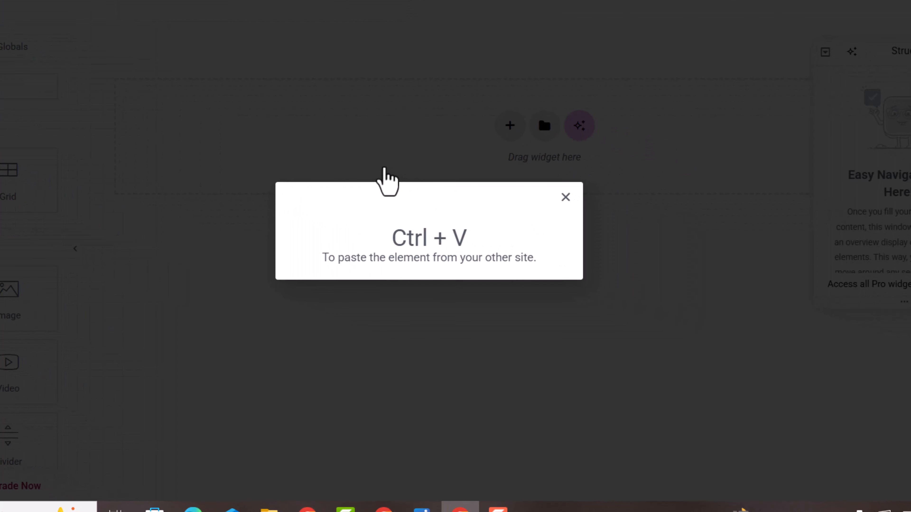
{"action": "key", "text": "ctrl+v"}
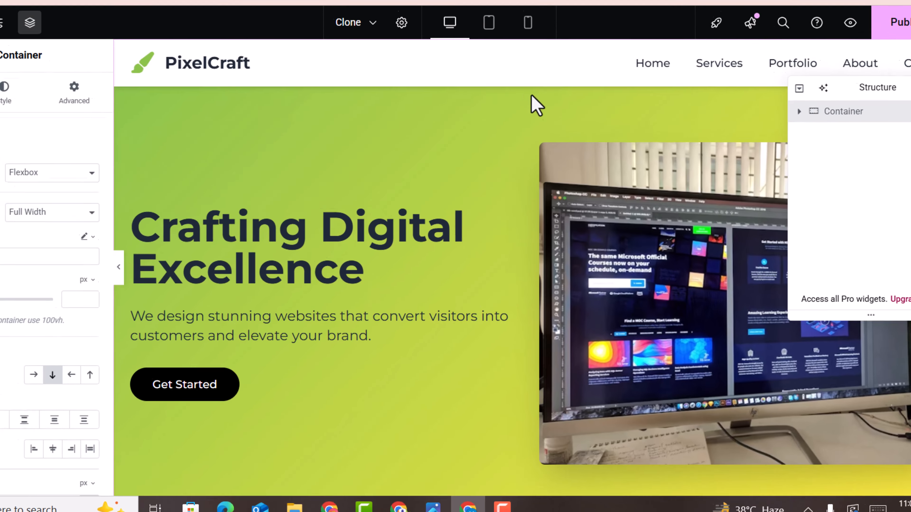
Review the pasted hero area, then select the Our Services heading block and inspect its two text fields
{"action": "scroll", "coordinate": [549, 314], "scroll_direction": "down", "scroll_amount": 5}
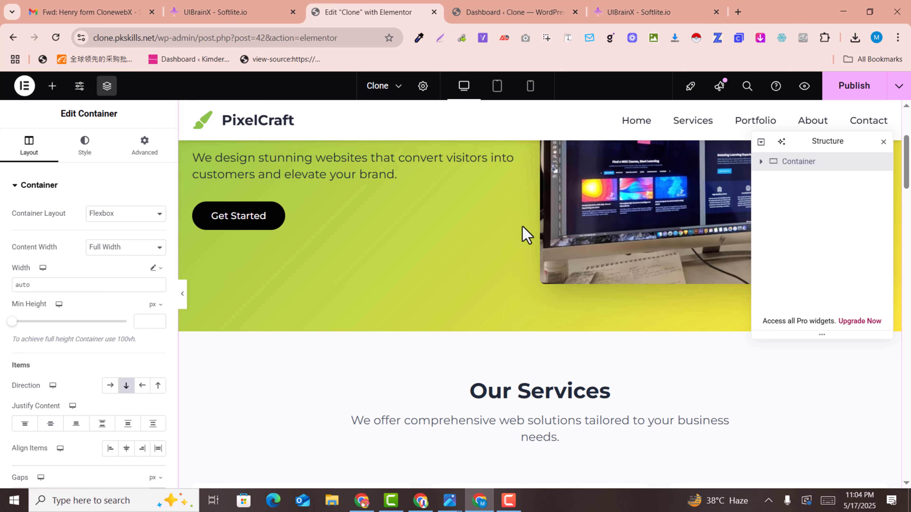
{"action": "scroll", "coordinate": [526, 235], "scroll_direction": "up", "scroll_amount": 5}
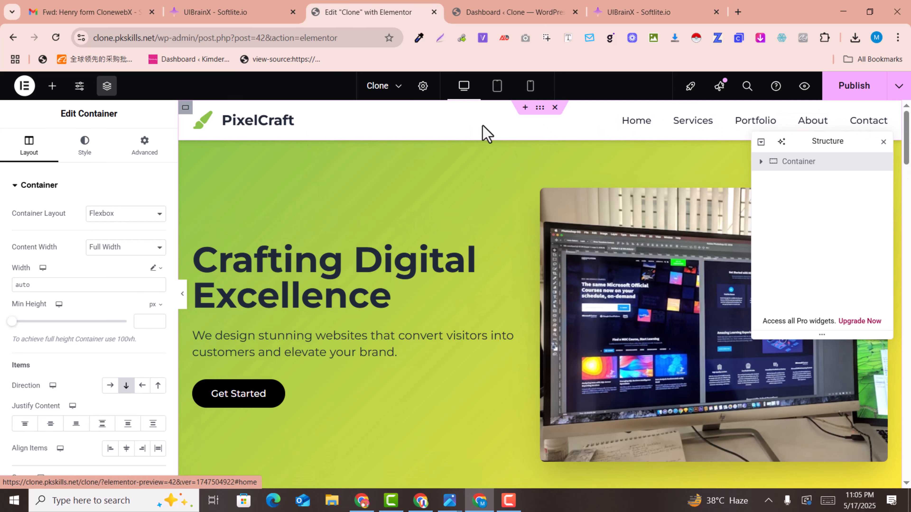
{"action": "scroll", "coordinate": [355, 287], "scroll_direction": "down", "scroll_amount": 8}
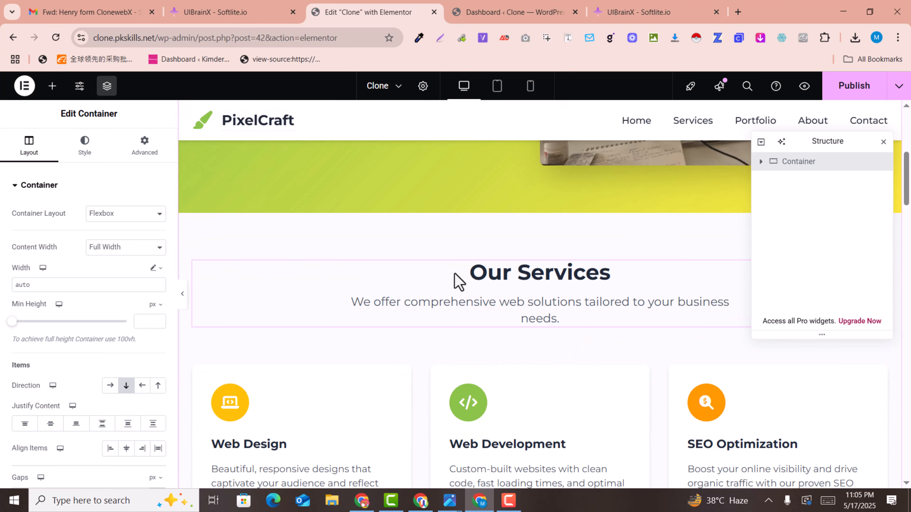
{"action": "left_click", "coordinate": [454, 275]}
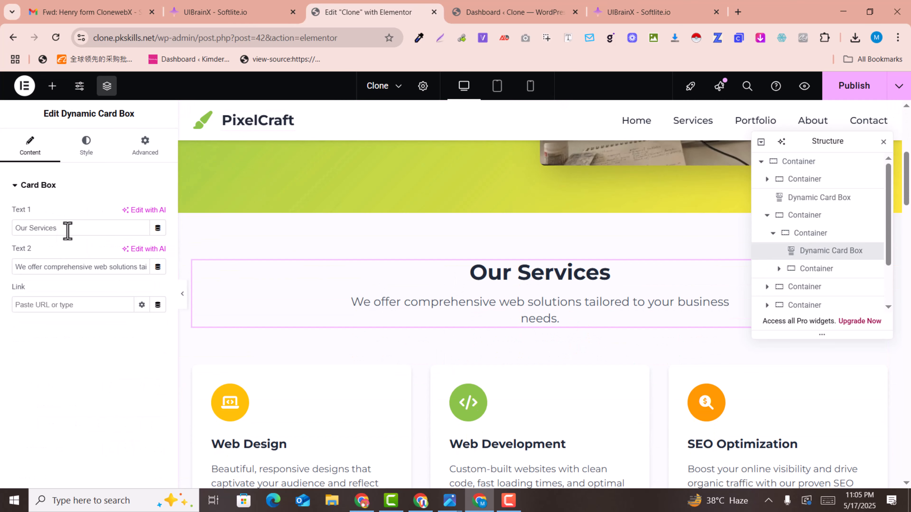
{"action": "left_click_drag", "start_coordinate": [67, 229], "coordinate": [3, 230]}
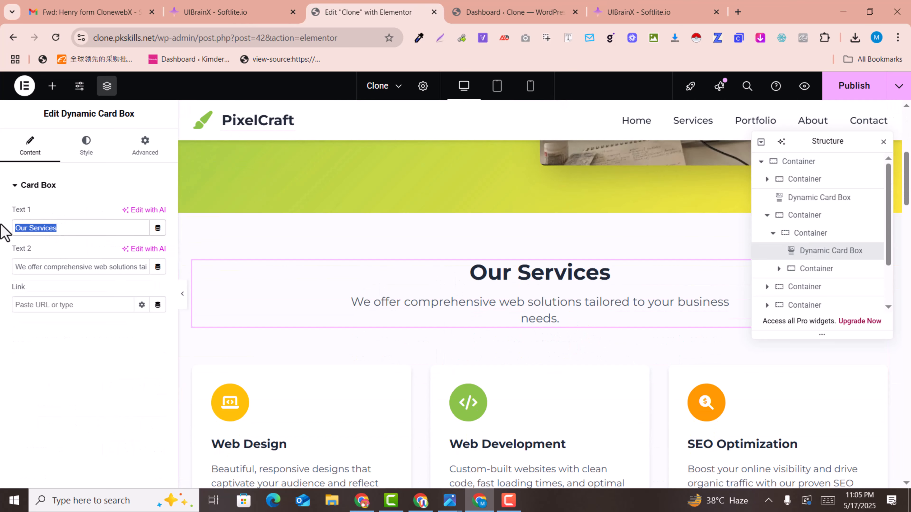
{"action": "triple_click", "coordinate": [71, 267]}
{"action": "scroll", "coordinate": [508, 350], "scroll_direction": "down", "scroll_amount": 3}
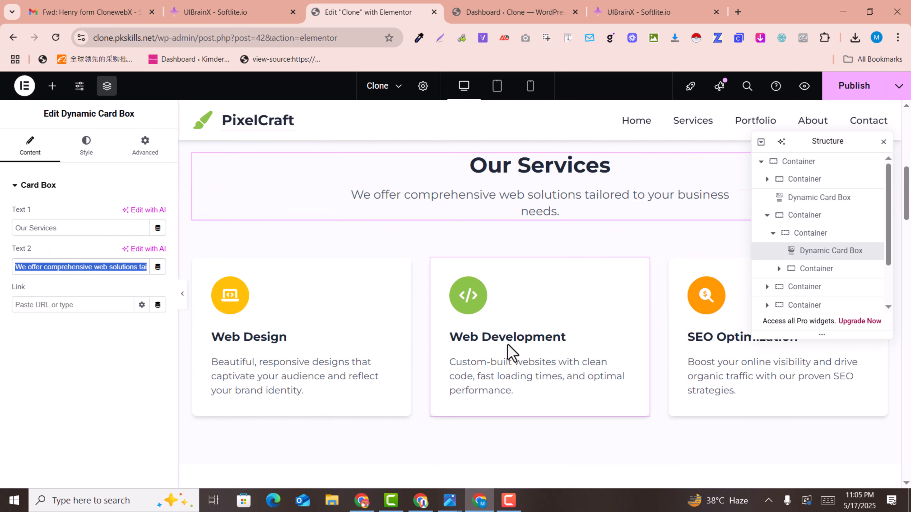
Inspect the Web Design card's text fields and its button and icon style settings
{"action": "left_click", "coordinate": [354, 302]}
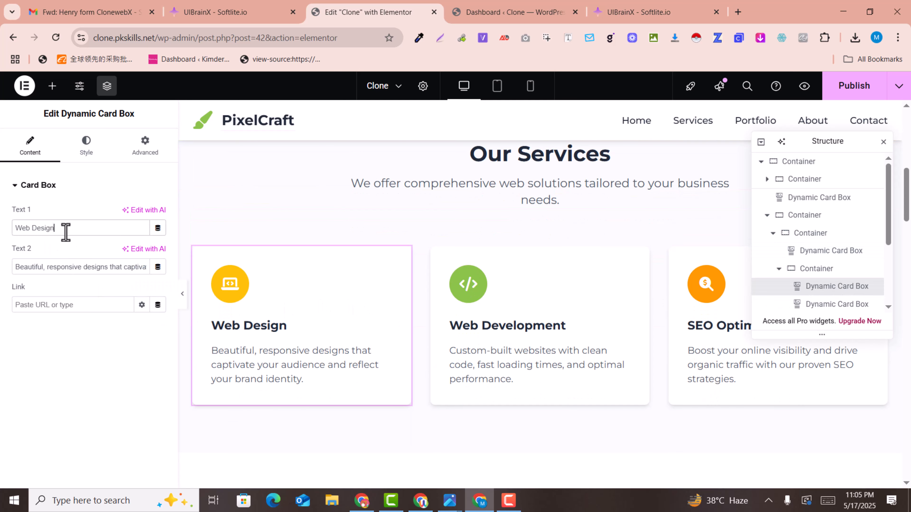
{"action": "left_click_drag", "start_coordinate": [66, 232], "coordinate": [4, 225]}
{"action": "triple_click", "coordinate": [50, 272]}
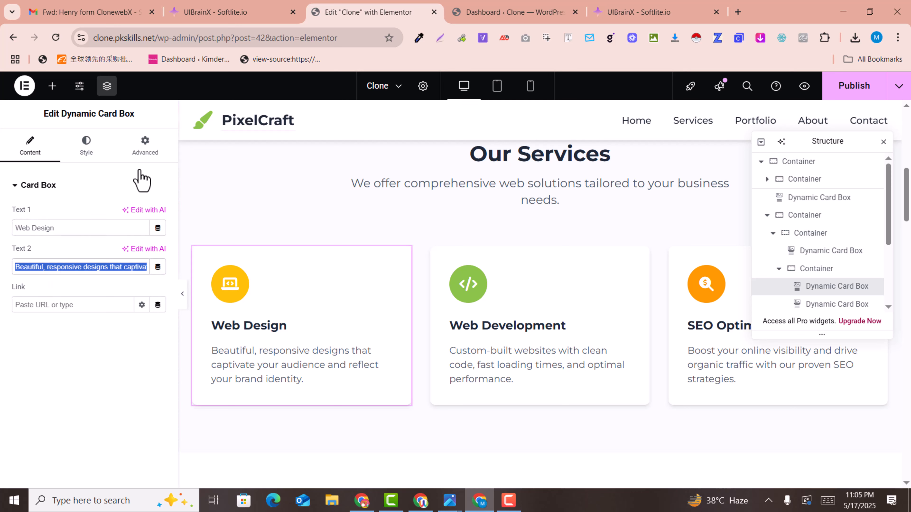
{"action": "left_click", "coordinate": [90, 153]}
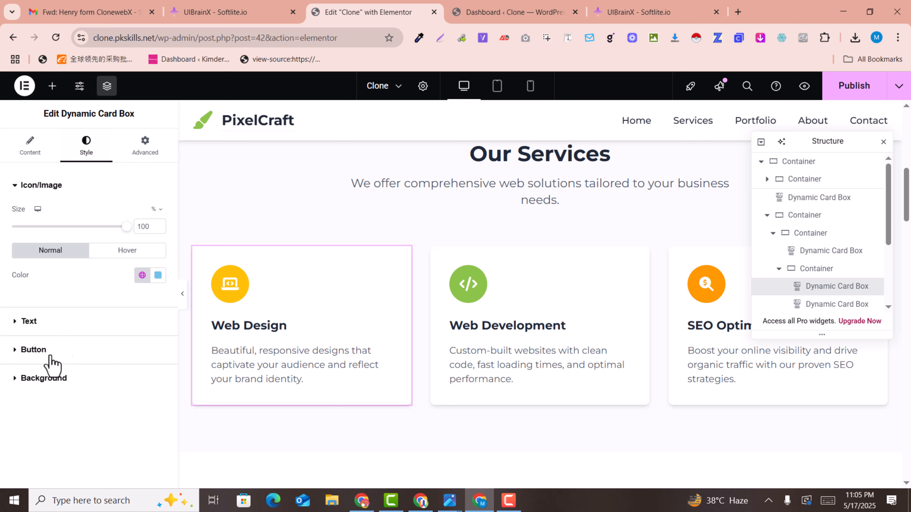
{"action": "left_click", "coordinate": [45, 350]}
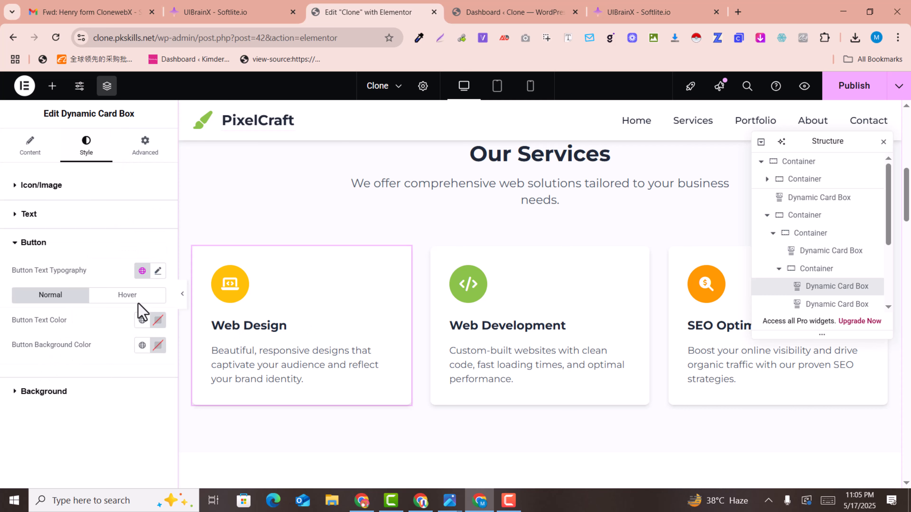
{"action": "left_click", "coordinate": [37, 183]}
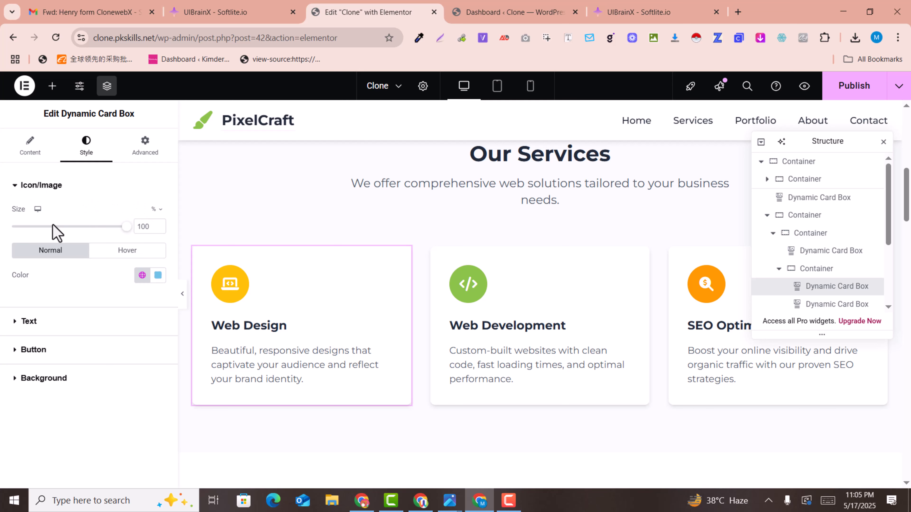
{"action": "left_click", "coordinate": [36, 158]}
Select the portfolio image gallery and examine the image source settings of its first list item
{"action": "scroll", "coordinate": [537, 440], "scroll_direction": "down", "scroll_amount": 10}
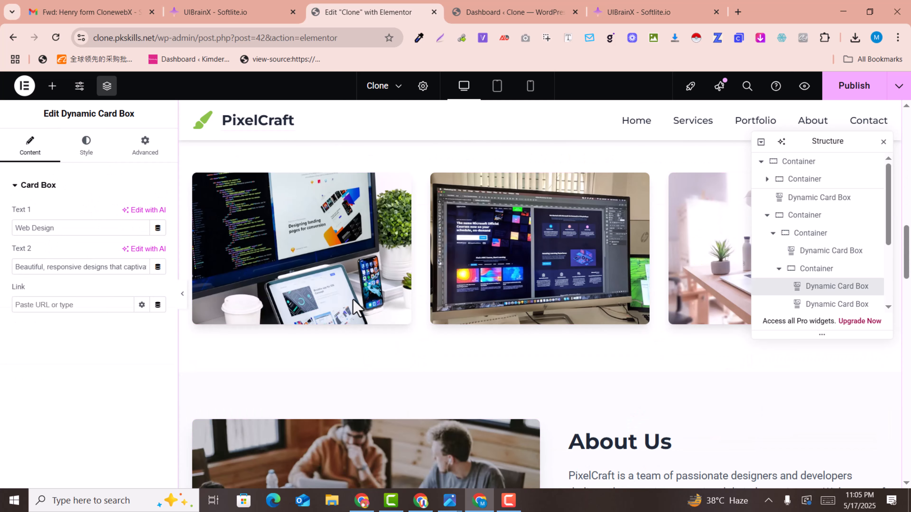
{"action": "left_click", "coordinate": [352, 303]}
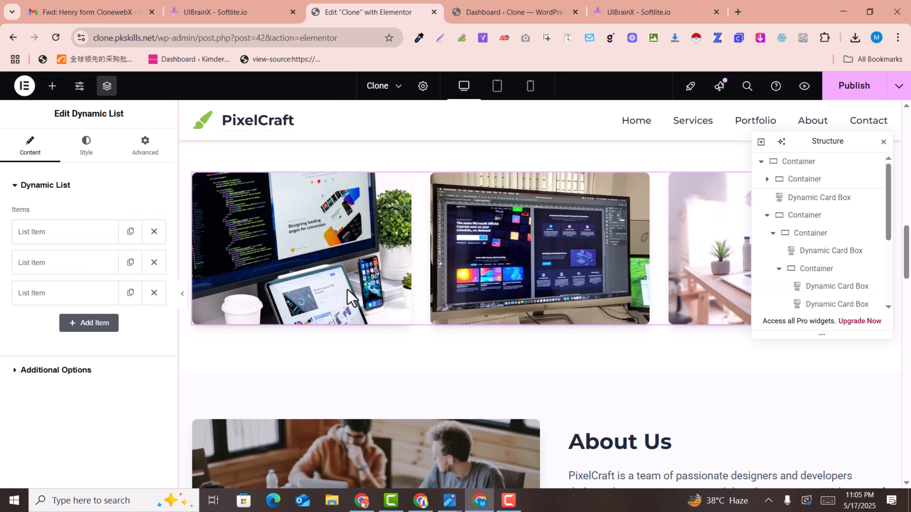
{"action": "left_click", "coordinate": [64, 232]}
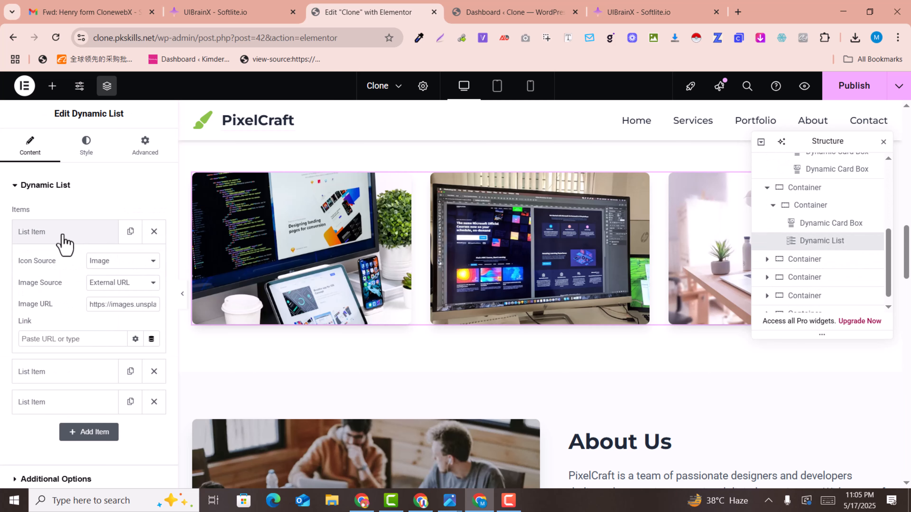
{"action": "left_click", "coordinate": [62, 236]}
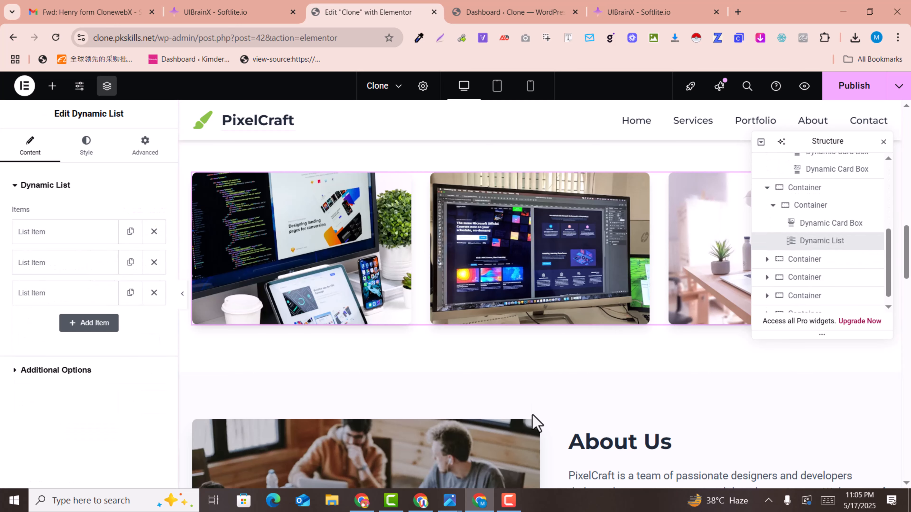
Inspect the About Us paragraph and team image, then the content fields of the first testimonial card
{"action": "scroll", "coordinate": [532, 422], "scroll_direction": "down", "scroll_amount": 5}
{"action": "left_click", "coordinate": [640, 260]}
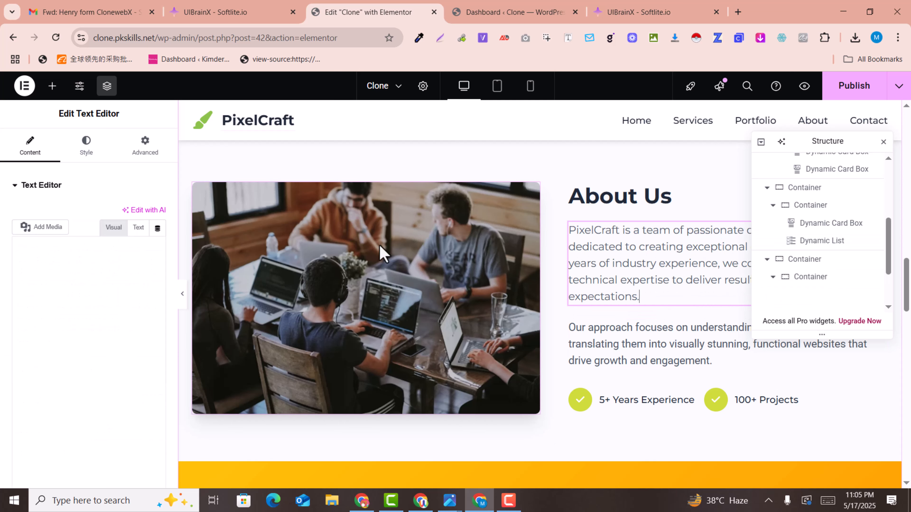
{"action": "left_click", "coordinate": [382, 251]}
{"action": "scroll", "coordinate": [391, 240], "scroll_direction": "down", "scroll_amount": 10}
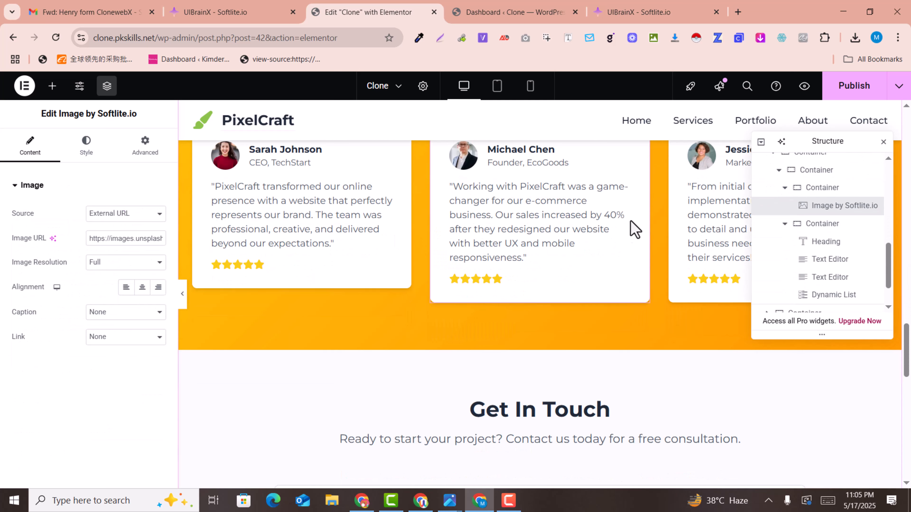
{"action": "left_click", "coordinate": [466, 256]}
{"action": "left_click", "coordinate": [307, 253]}
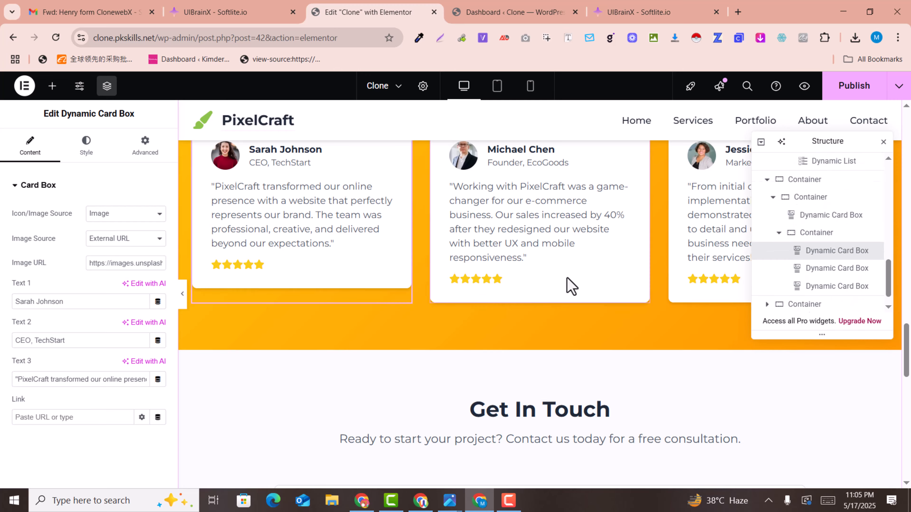
Select the Get In Touch contact form and examine its HTML code alongside the form on the page
{"action": "scroll", "coordinate": [568, 281], "scroll_direction": "down", "scroll_amount": 6}
{"action": "scroll", "coordinate": [567, 277], "scroll_direction": "down", "scroll_amount": 5}
{"action": "scroll", "coordinate": [457, 244], "scroll_direction": "up", "scroll_amount": 4}
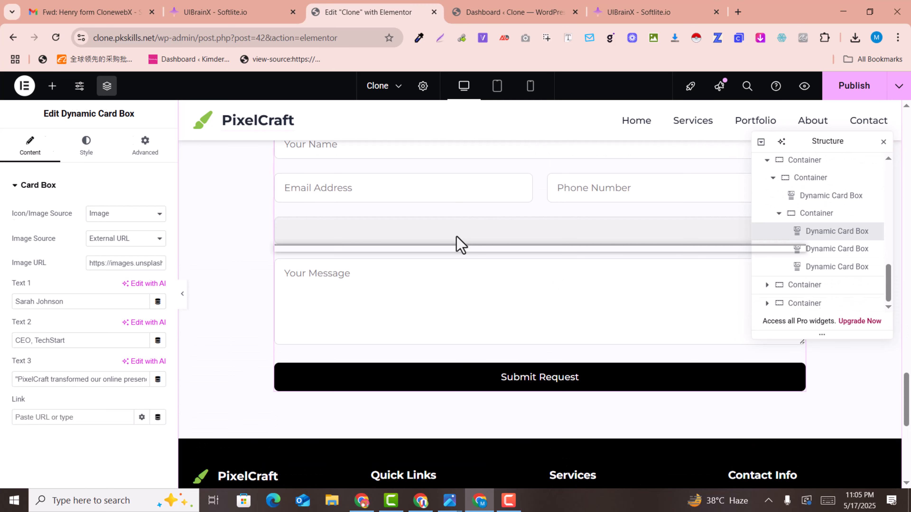
{"action": "left_click", "coordinate": [459, 245]}
{"action": "scroll", "coordinate": [460, 245], "scroll_direction": "up", "scroll_amount": 3}
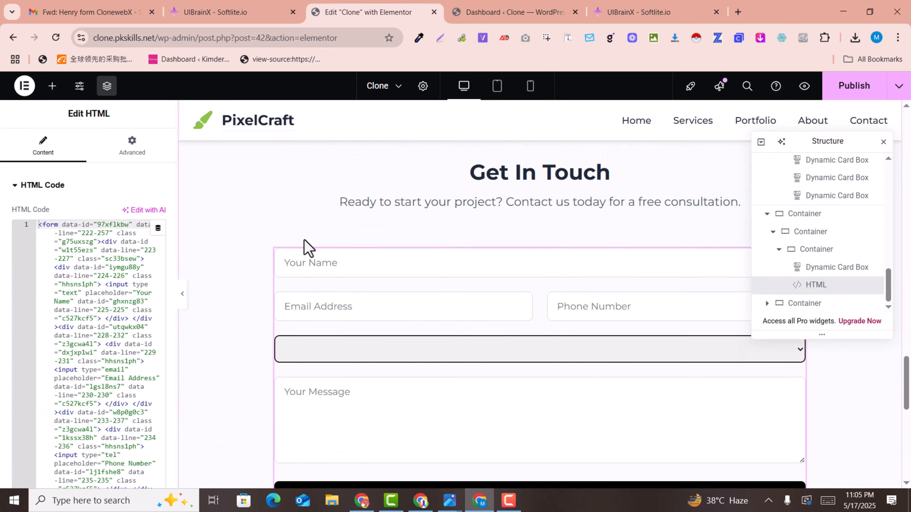
{"action": "scroll", "coordinate": [293, 298], "scroll_direction": "down", "scroll_amount": 5}
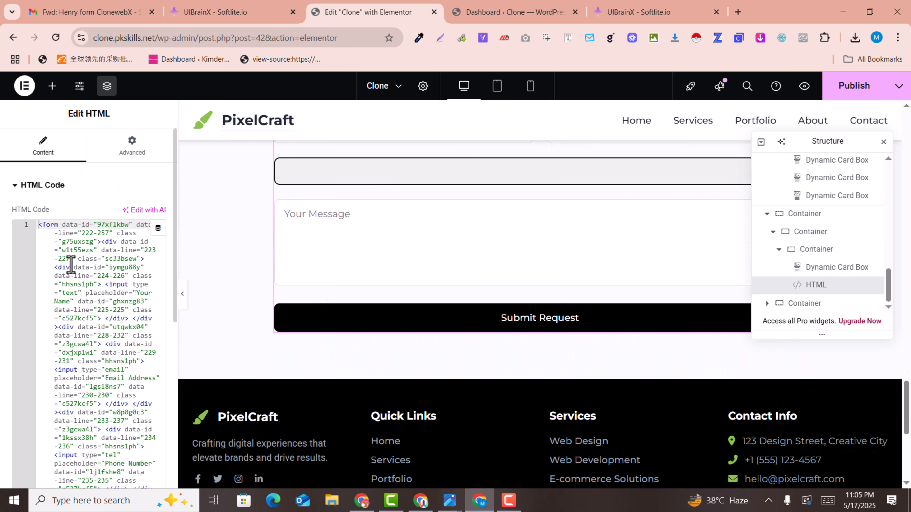
{"action": "scroll", "coordinate": [71, 266], "scroll_direction": "down", "scroll_amount": 5}
{"action": "scroll", "coordinate": [70, 264], "scroll_direction": "up", "scroll_amount": 5}
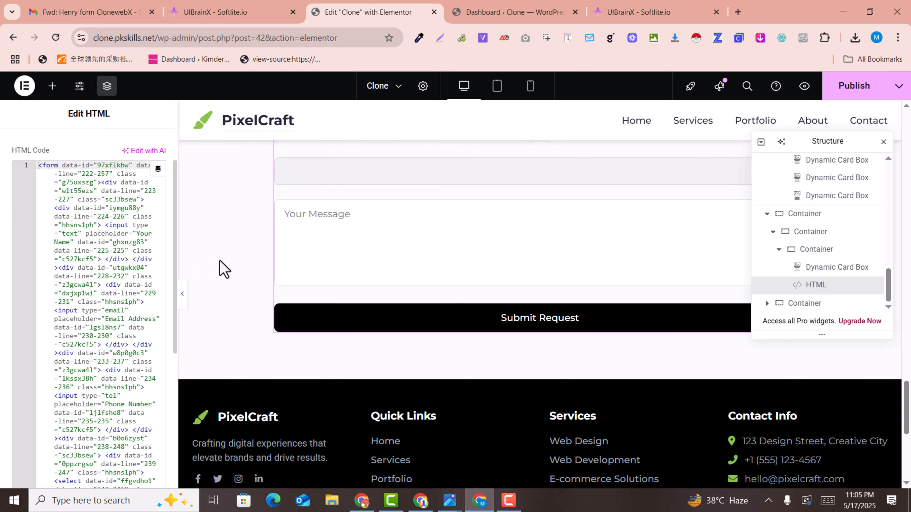
{"action": "scroll", "coordinate": [236, 267], "scroll_direction": "down", "scroll_amount": 5}
{"action": "scroll", "coordinate": [201, 266], "scroll_direction": "up", "scroll_amount": 5}
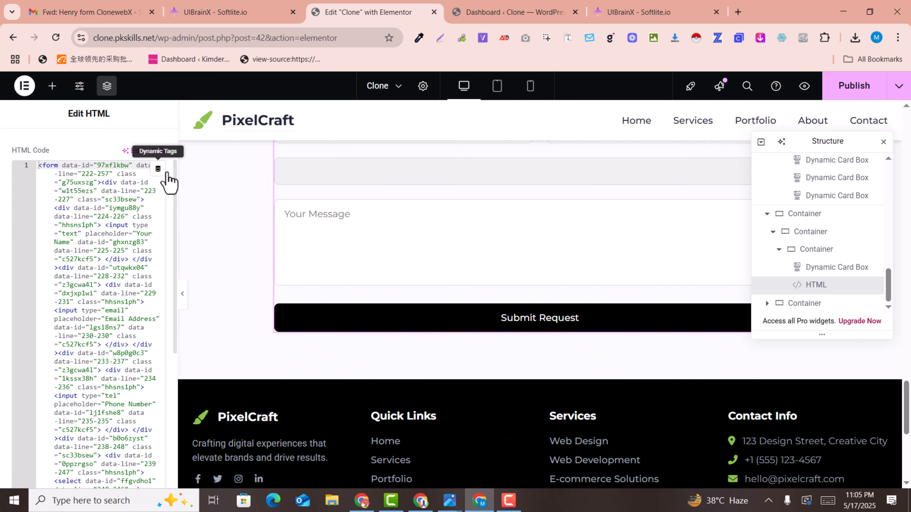
{"action": "scroll", "coordinate": [335, 273], "scroll_direction": "up", "scroll_amount": 5}
{"action": "scroll", "coordinate": [495, 312], "scroll_direction": "down", "scroll_amount": 4}
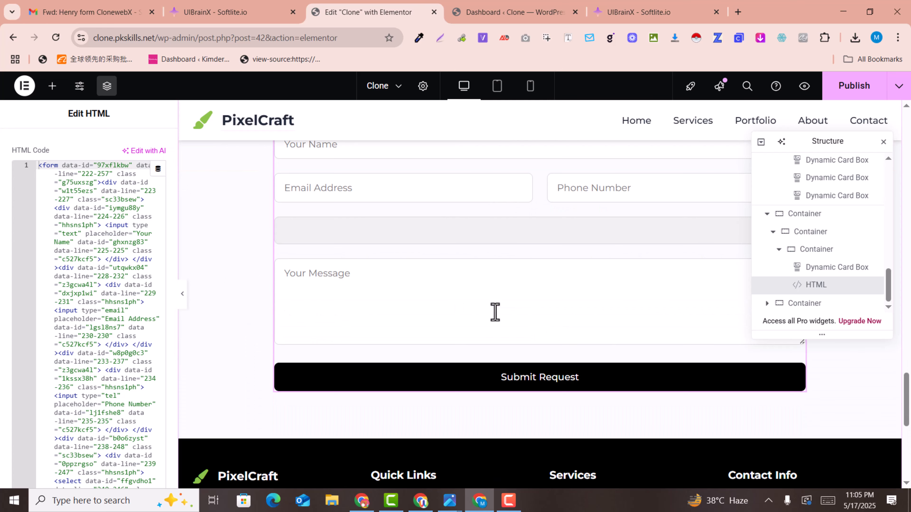
Inspect the footer's Services link list and tagline text, then return to the hero section
{"action": "scroll", "coordinate": [495, 312], "scroll_direction": "down", "scroll_amount": 5}
{"action": "scroll", "coordinate": [496, 319], "scroll_direction": "up", "scroll_amount": 2}
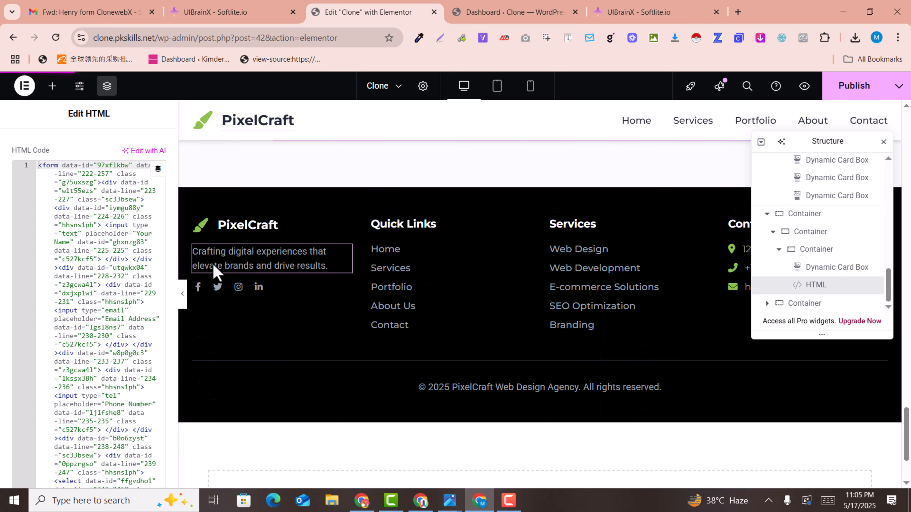
{"action": "left_click", "coordinate": [592, 277]}
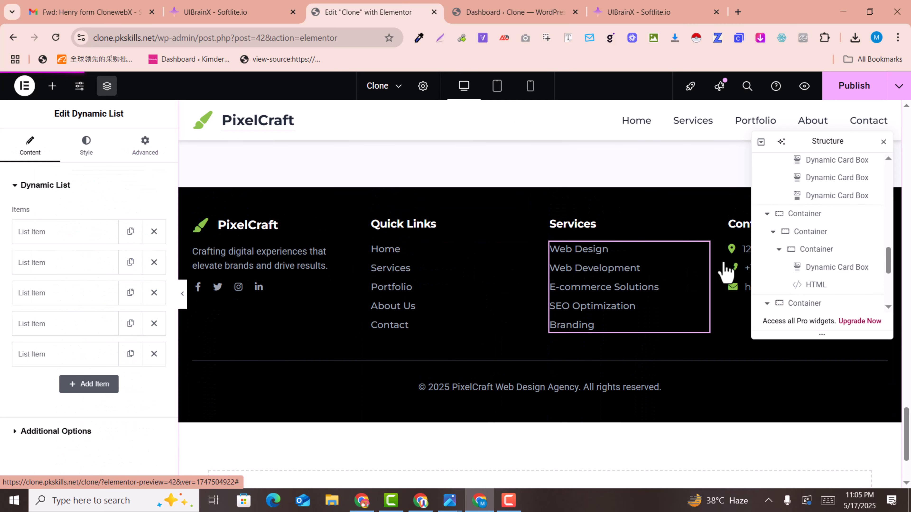
{"action": "left_click", "coordinate": [301, 270]}
{"action": "scroll", "coordinate": [610, 350], "scroll_direction": "up", "scroll_amount": 5}
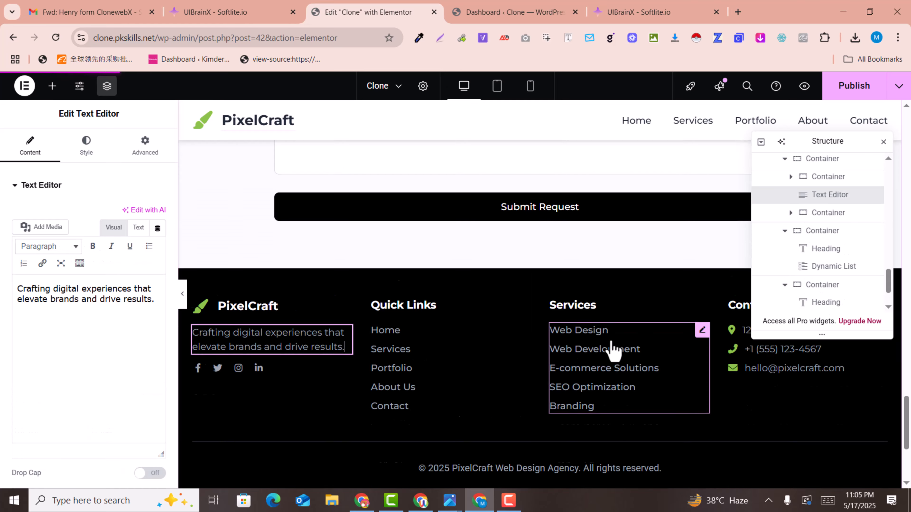
{"action": "scroll", "coordinate": [610, 340], "scroll_direction": "up", "scroll_amount": 15}
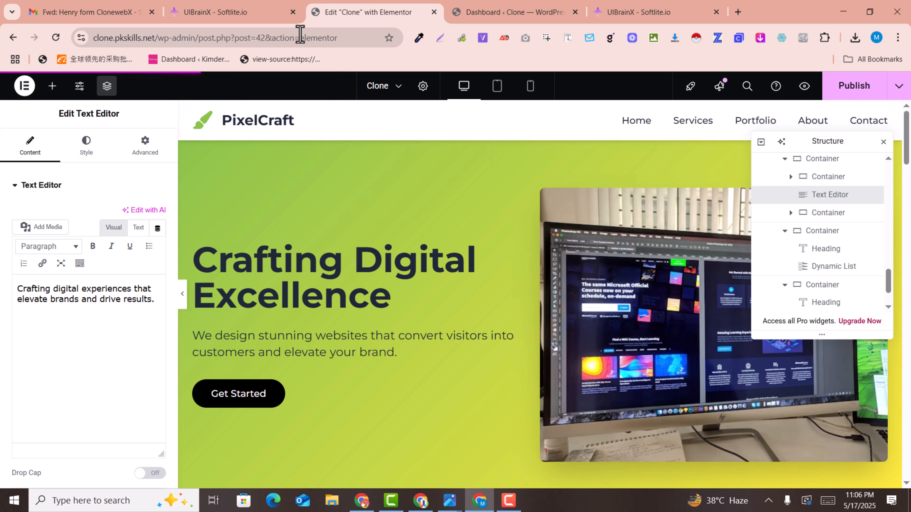
Compare the original UIBrainX design with the pasted Elementor page, viewing the page with the editing panels hidden
{"action": "left_click", "coordinate": [224, 9]}
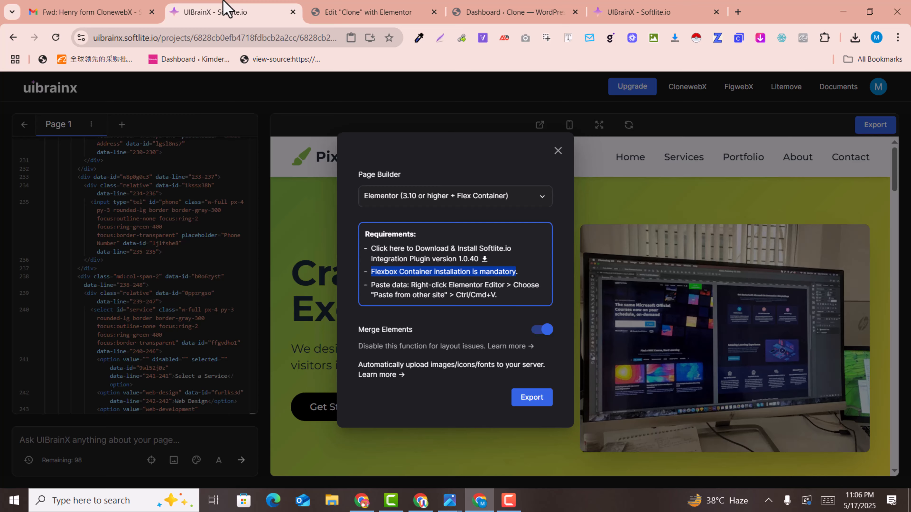
{"action": "left_click", "coordinate": [355, 9]}
{"action": "left_click", "coordinate": [253, 4]}
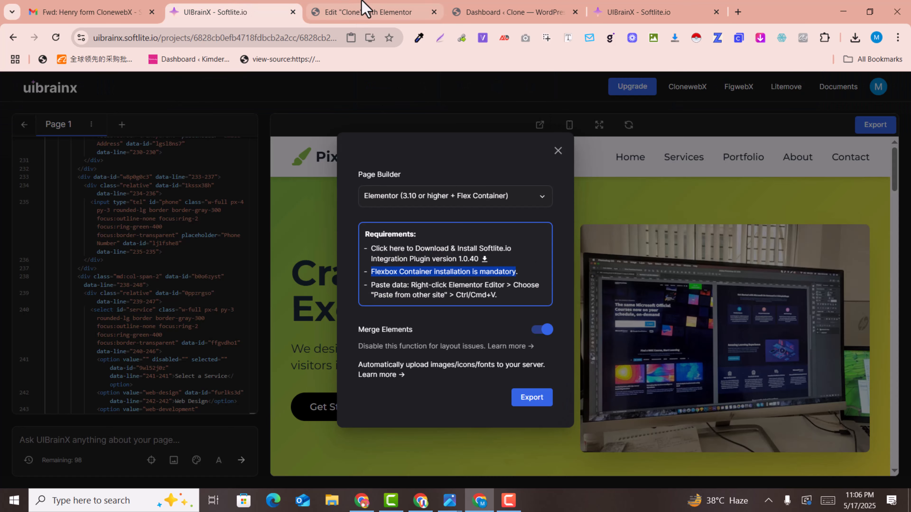
{"action": "left_click", "coordinate": [362, 10]}
{"action": "scroll", "coordinate": [413, 274], "scroll_direction": "down", "scroll_amount": 10}
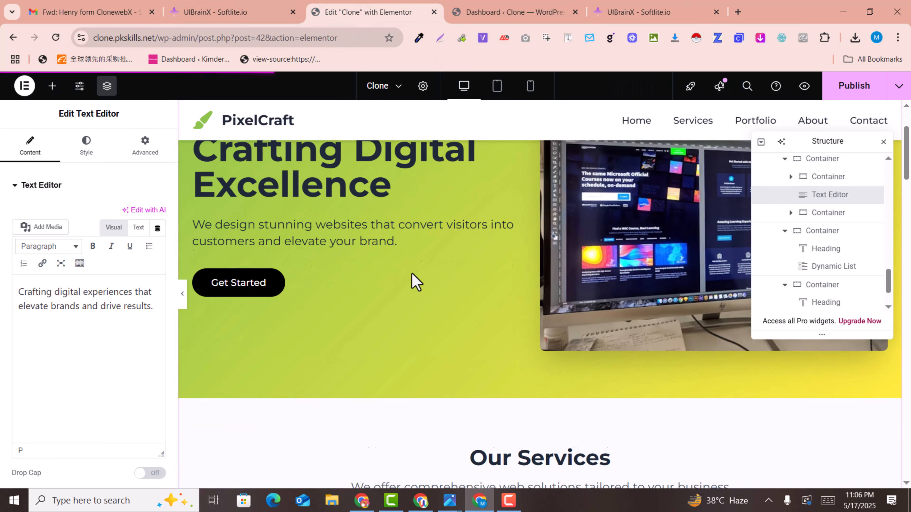
{"action": "scroll", "coordinate": [413, 274], "scroll_direction": "up", "scroll_amount": 5}
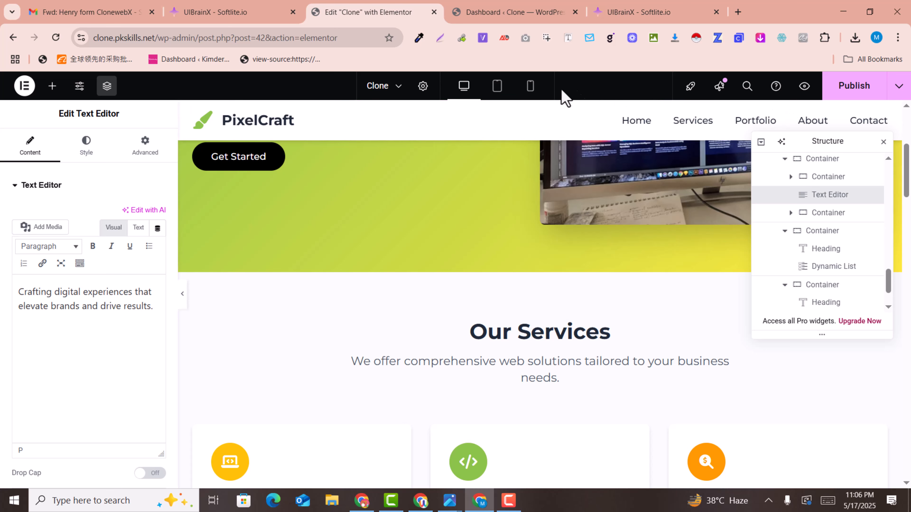
{"action": "left_click_drag", "start_coordinate": [909, 160], "coordinate": [897, 145]}
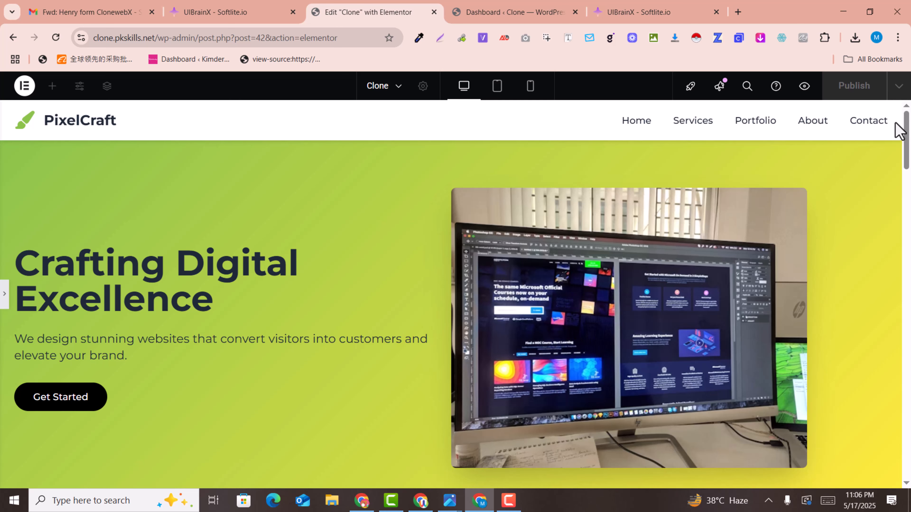
Switch to UIBrainX and set the export page builder to Gutenberg
{"action": "left_click", "coordinate": [294, 6]}
{"action": "left_click", "coordinate": [470, 197]}
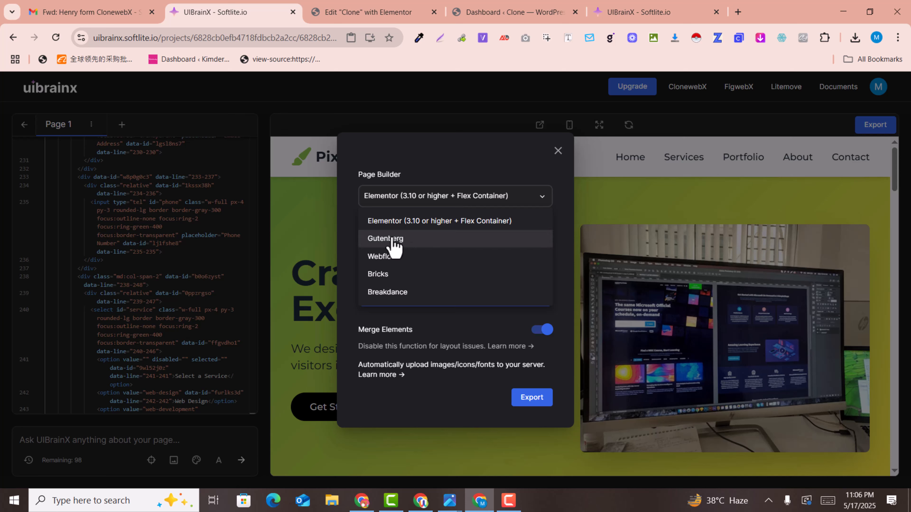
{"action": "left_click", "coordinate": [414, 239]}
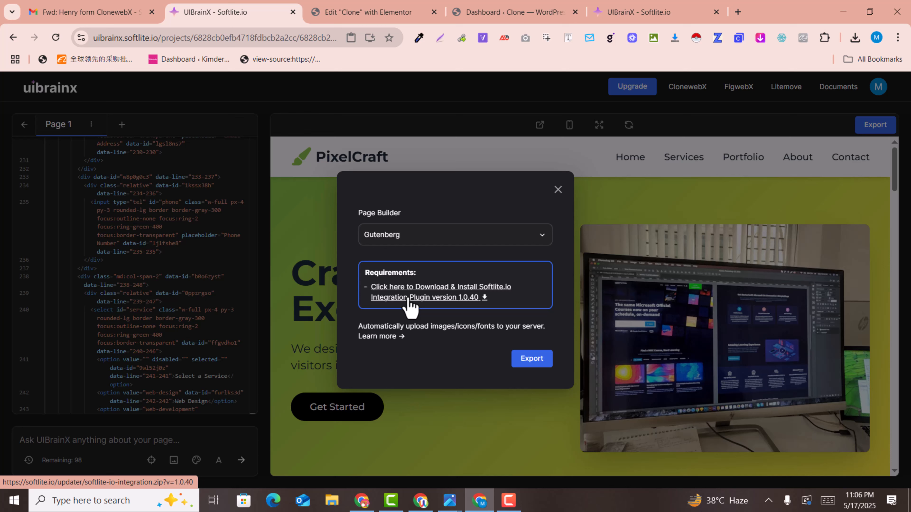
Export the design for Gutenberg and paste it into a new WordPress page titled Gutenburg
{"action": "left_click", "coordinate": [536, 362]}
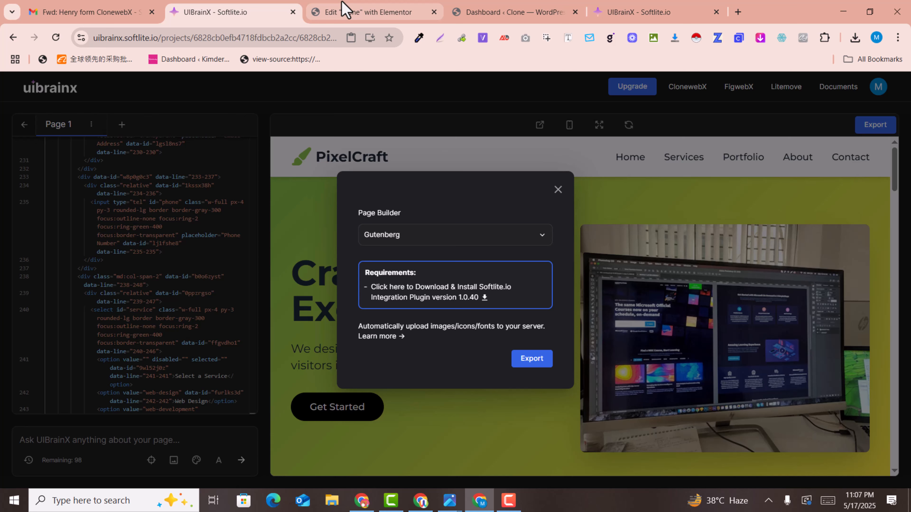
{"action": "mouse_move", "coordinate": [342, 8]}
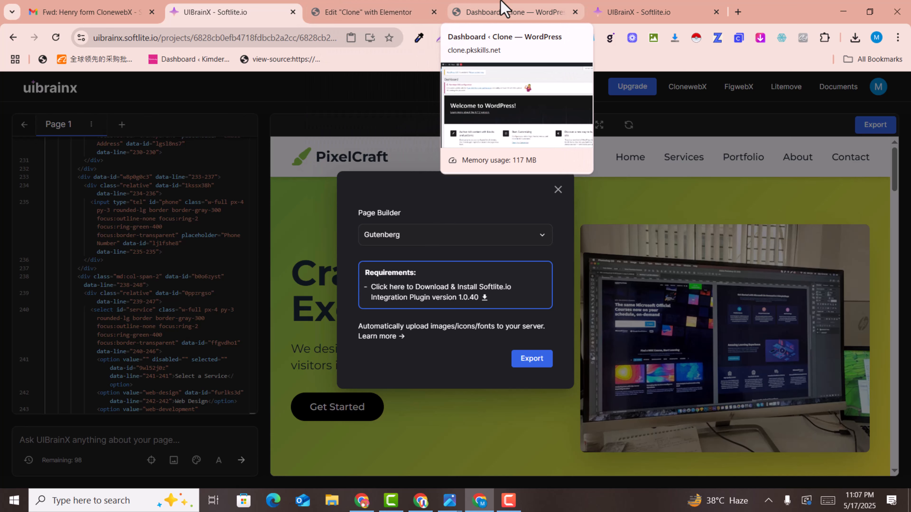
{"action": "left_click", "coordinate": [502, 8]}
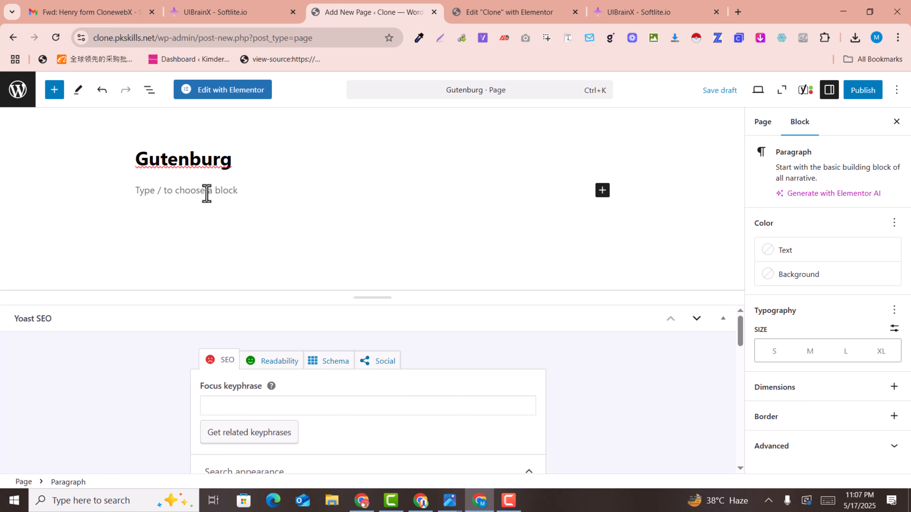
{"action": "key", "text": "ctrl+v"}
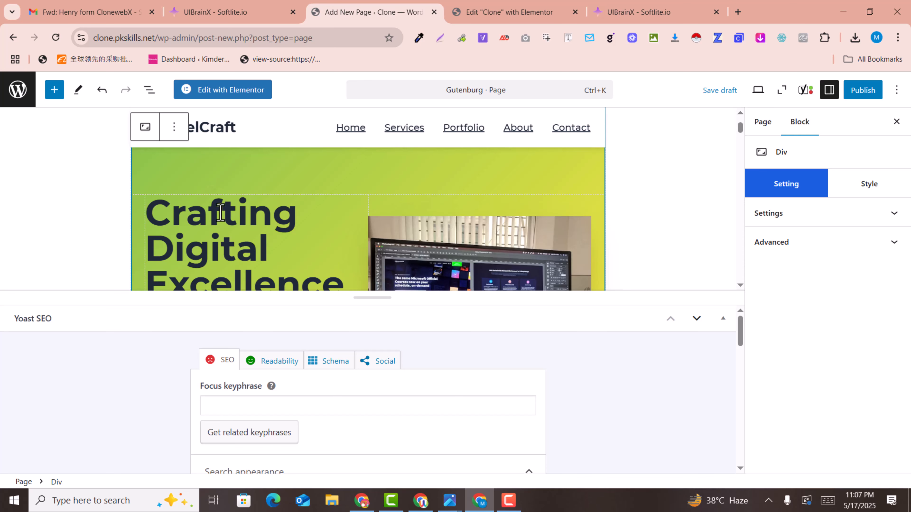
Enlarge the editor canvas and inspect the headings and description texts of the three Our Services cards as separate blocks
{"action": "scroll", "coordinate": [433, 258], "scroll_direction": "down", "scroll_amount": 10}
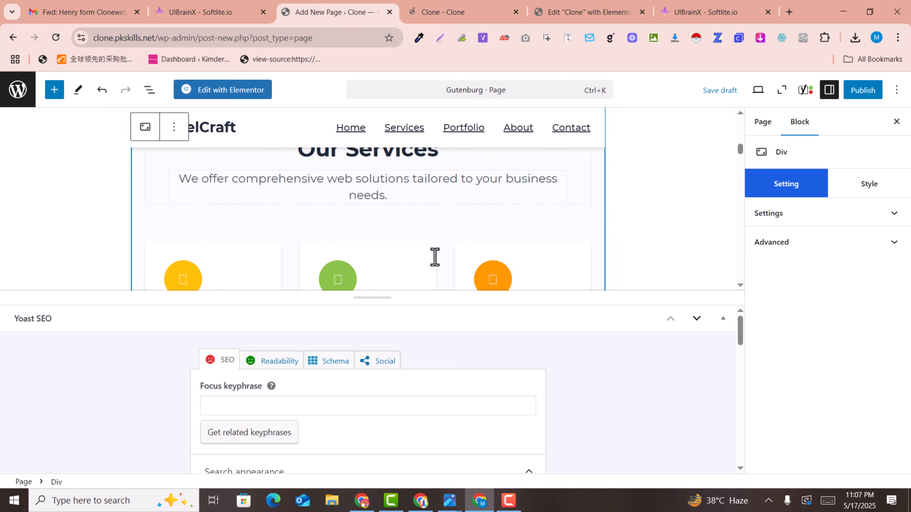
{"action": "left_click_drag", "start_coordinate": [703, 301], "coordinate": [701, 367]}
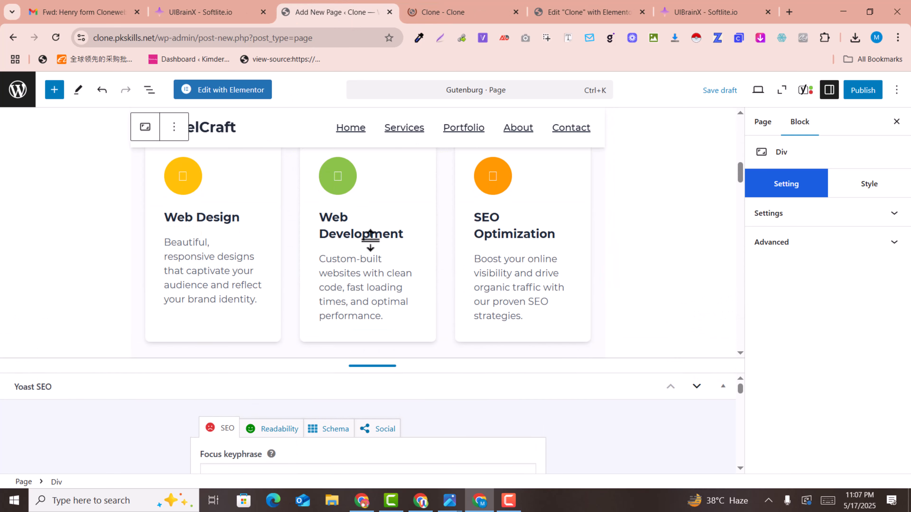
{"action": "left_click", "coordinate": [199, 218]}
{"action": "left_click", "coordinate": [348, 226]}
{"action": "left_click", "coordinate": [496, 227]}
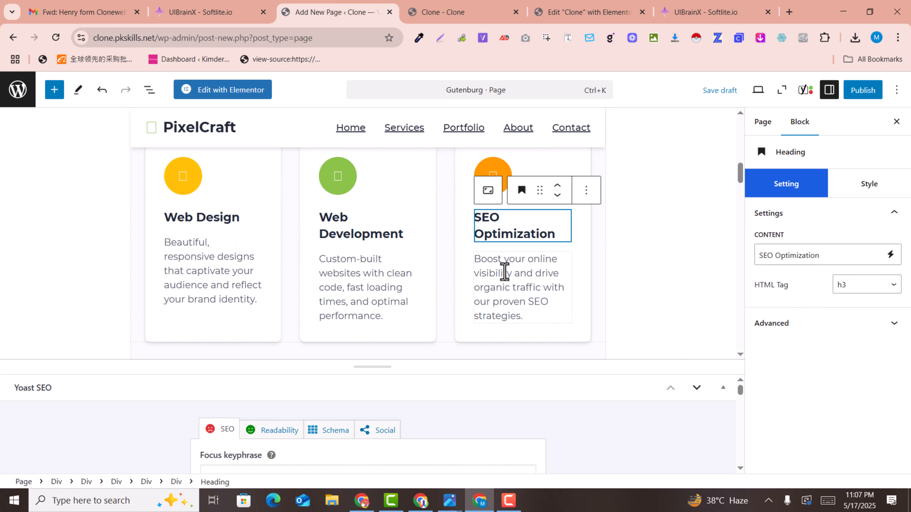
{"action": "left_click", "coordinate": [504, 273]}
{"action": "left_click", "coordinate": [373, 272]}
{"action": "left_click", "coordinate": [223, 271]}
{"action": "scroll", "coordinate": [337, 217], "scroll_direction": "down", "scroll_amount": 5}
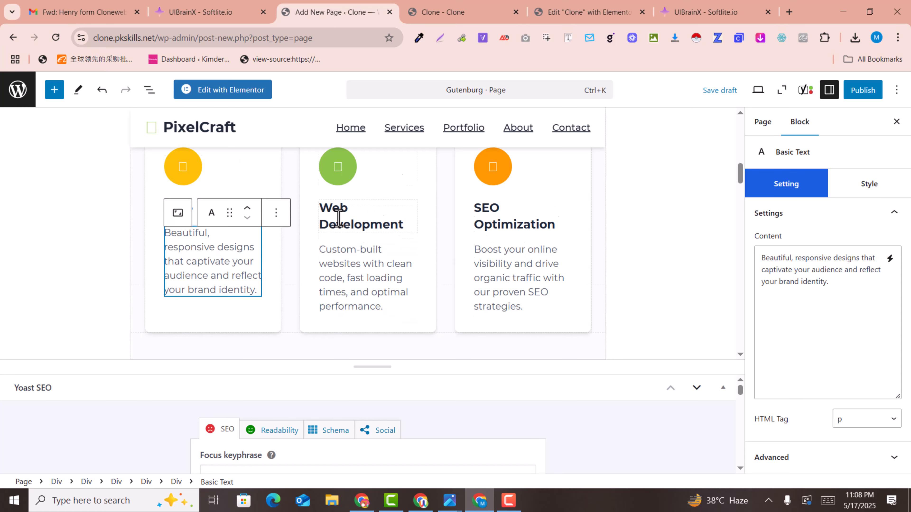
Select the Our Portfolio header block and examine the pasted sections from the portfolio down to the contact form and footer
{"action": "scroll", "coordinate": [340, 217], "scroll_direction": "down", "scroll_amount": 3}
{"action": "scroll", "coordinate": [342, 254], "scroll_direction": "up", "scroll_amount": 3}
{"action": "left_click", "coordinate": [304, 209]}
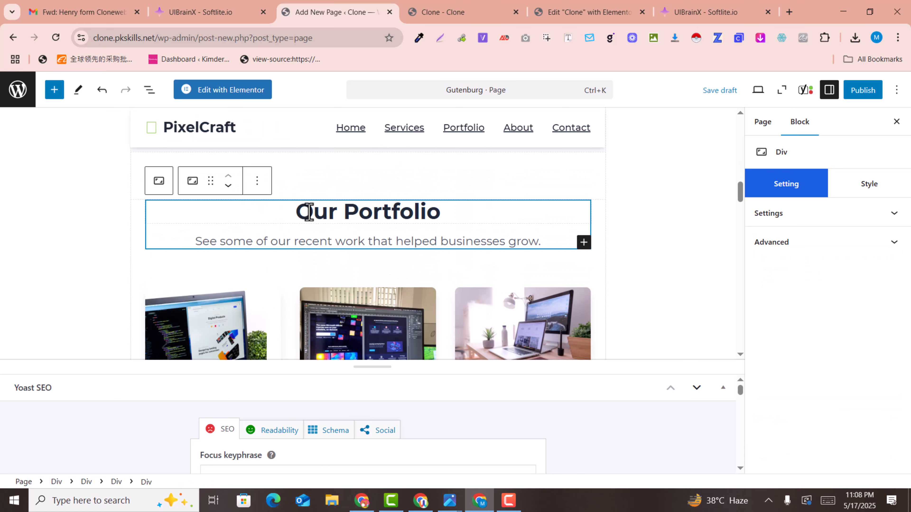
{"action": "scroll", "coordinate": [313, 307], "scroll_direction": "down", "scroll_amount": 5}
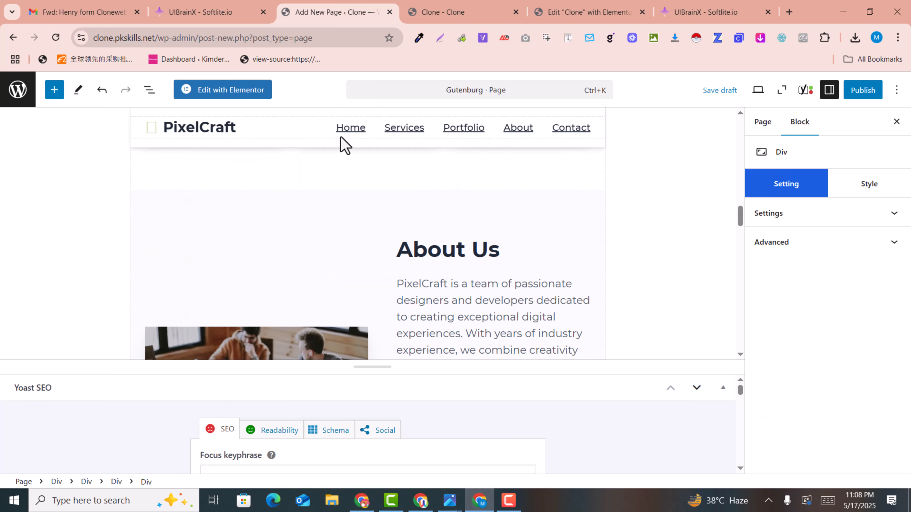
{"action": "scroll", "coordinate": [304, 257], "scroll_direction": "down", "scroll_amount": 1}
{"action": "scroll", "coordinate": [304, 256], "scroll_direction": "down", "scroll_amount": 6}
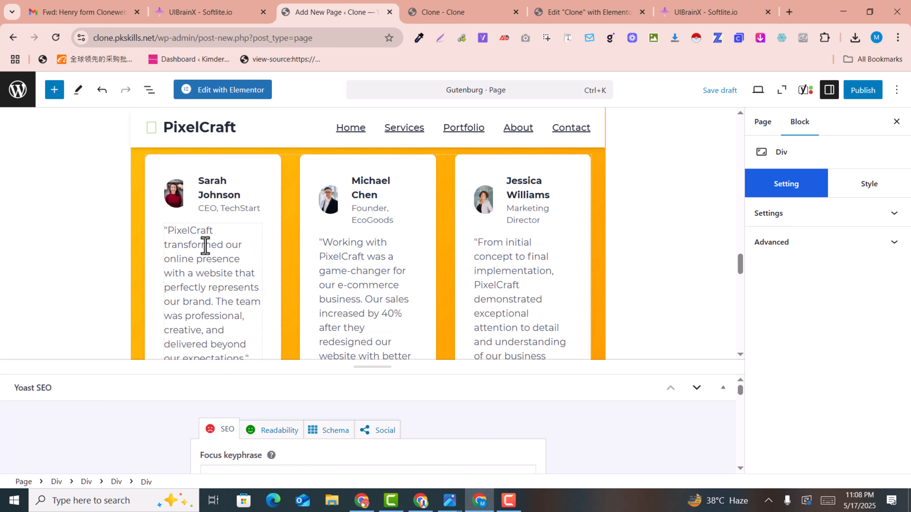
{"action": "scroll", "coordinate": [474, 254], "scroll_direction": "down", "scroll_amount": 10}
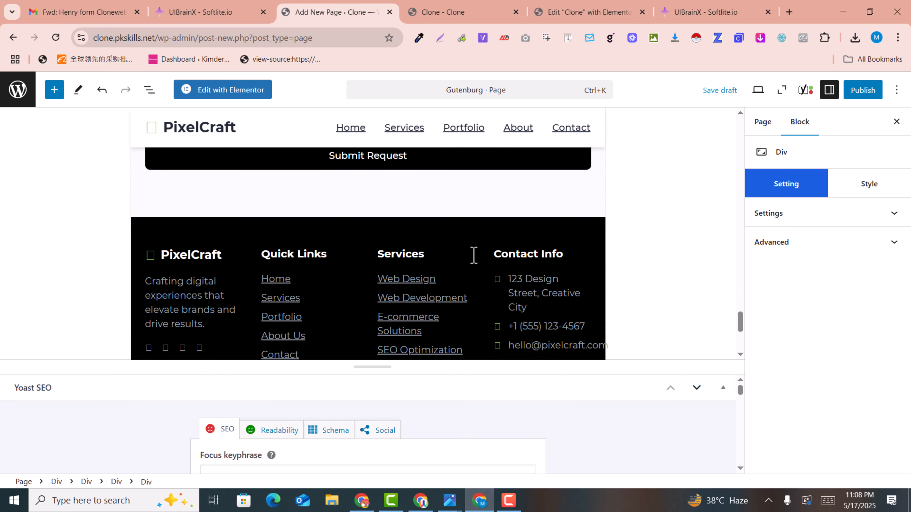
{"action": "scroll", "coordinate": [350, 239], "scroll_direction": "up", "scroll_amount": 9}
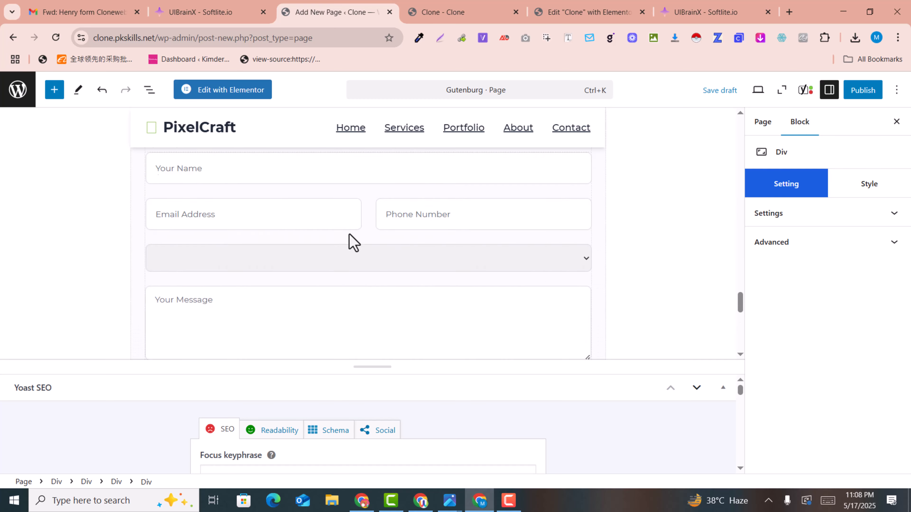
{"action": "scroll", "coordinate": [349, 239], "scroll_direction": "up", "scroll_amount": 8}
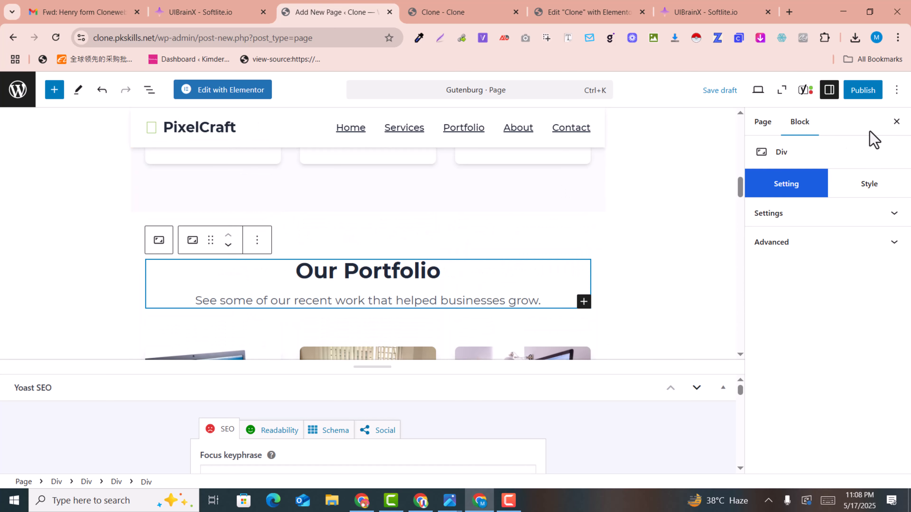
Publish the Gutenburg page with public visibility
{"action": "left_click", "coordinate": [874, 91]}
{"action": "left_click", "coordinate": [462, 11]}
{"action": "left_click", "coordinate": [394, 11]}
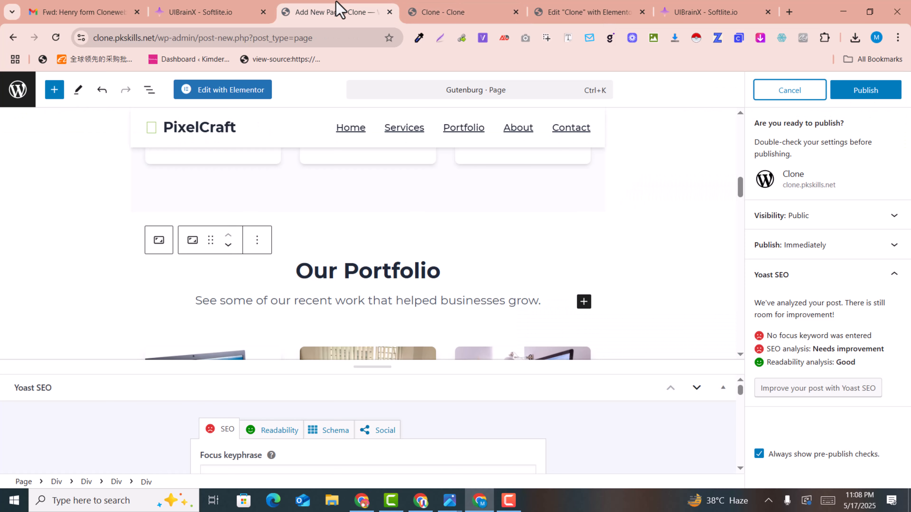
{"action": "left_click", "coordinate": [419, 6]}
{"action": "left_click", "coordinate": [331, 10]}
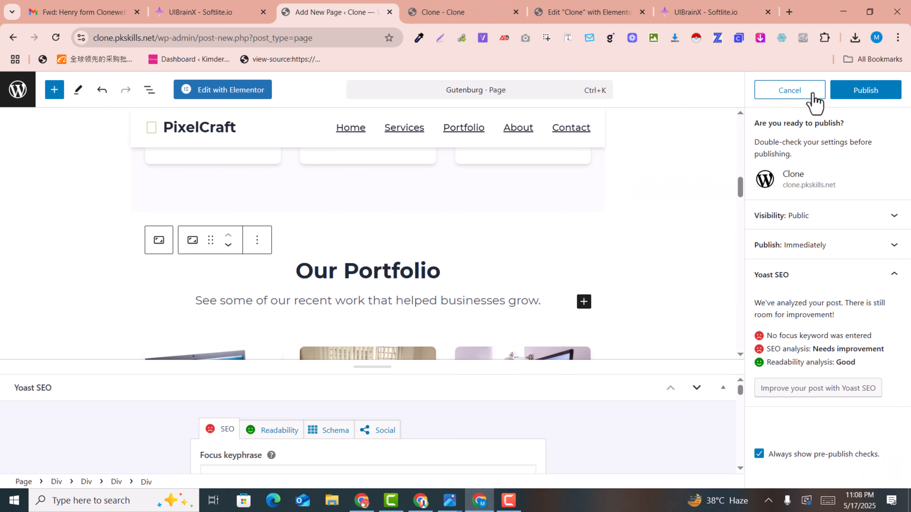
{"action": "left_click", "coordinate": [865, 90]}
Examine the Gutenburg page's hero, services and portfolio sections in the editor while it is being published
{"action": "scroll", "coordinate": [524, 299], "scroll_direction": "up", "scroll_amount": 10}
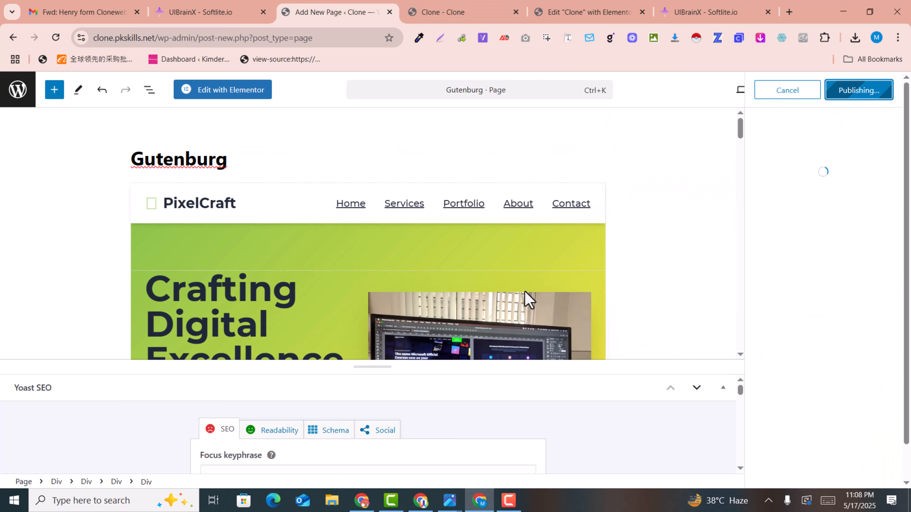
{"action": "scroll", "coordinate": [250, 256], "scroll_direction": "down", "scroll_amount": 10}
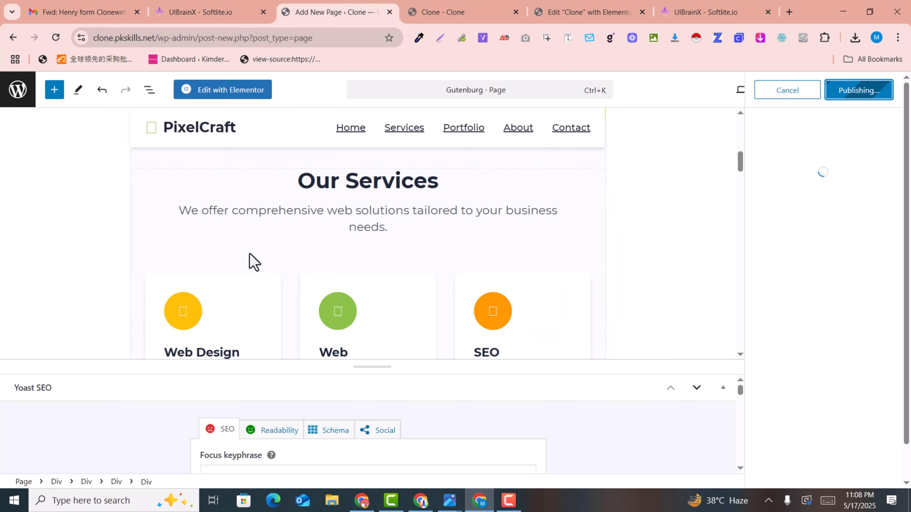
{"action": "scroll", "coordinate": [250, 256], "scroll_direction": "down", "scroll_amount": 8}
{"action": "scroll", "coordinate": [250, 258], "scroll_direction": "up", "scroll_amount": 5}
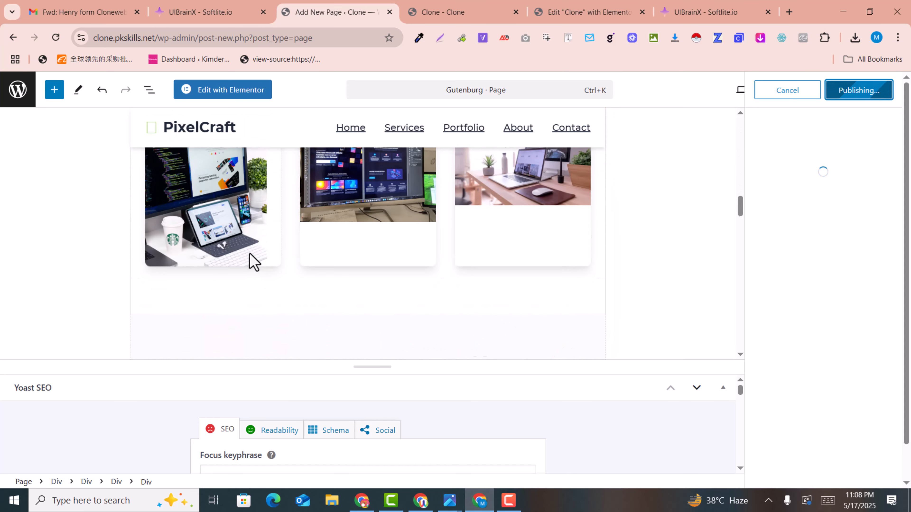
{"action": "scroll", "coordinate": [253, 257], "scroll_direction": "up", "scroll_amount": 5}
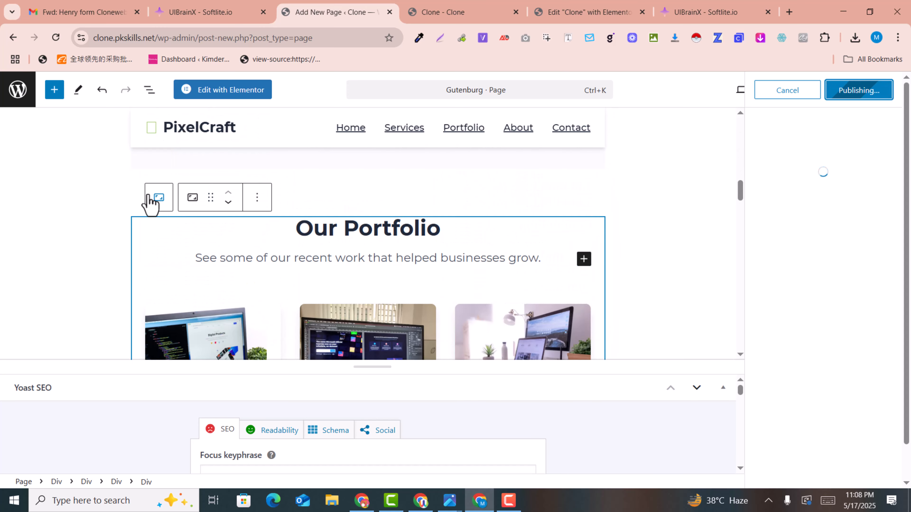
{"action": "scroll", "coordinate": [361, 264], "scroll_direction": "down", "scroll_amount": 1}
{"action": "scroll", "coordinate": [361, 267], "scroll_direction": "down", "scroll_amount": 5}
{"action": "scroll", "coordinate": [647, 247], "scroll_direction": "up", "scroll_amount": 15}
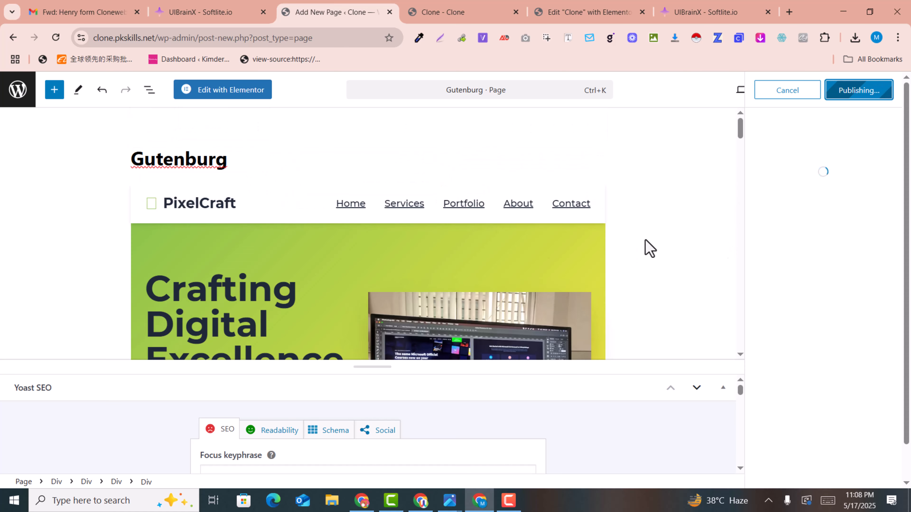
{"action": "scroll", "coordinate": [450, 261], "scroll_direction": "down", "scroll_amount": 6}
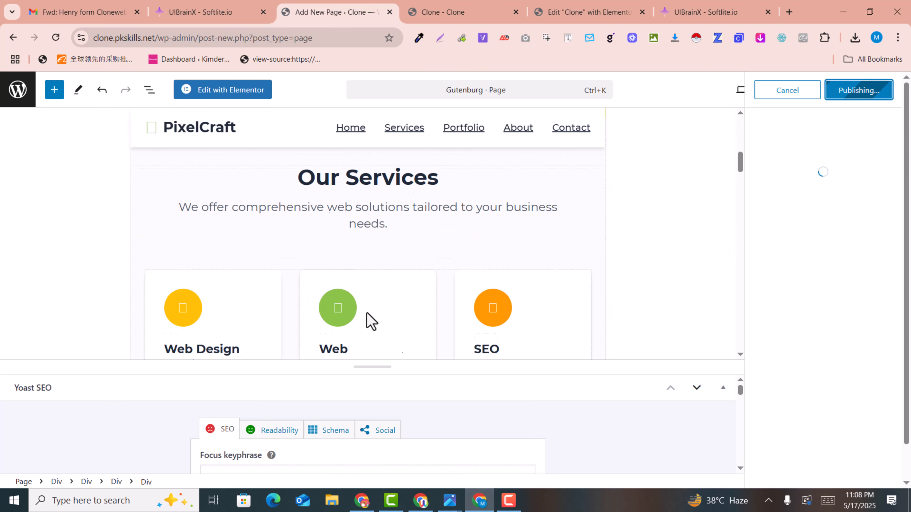
{"action": "scroll", "coordinate": [370, 319], "scroll_direction": "down", "scroll_amount": 2}
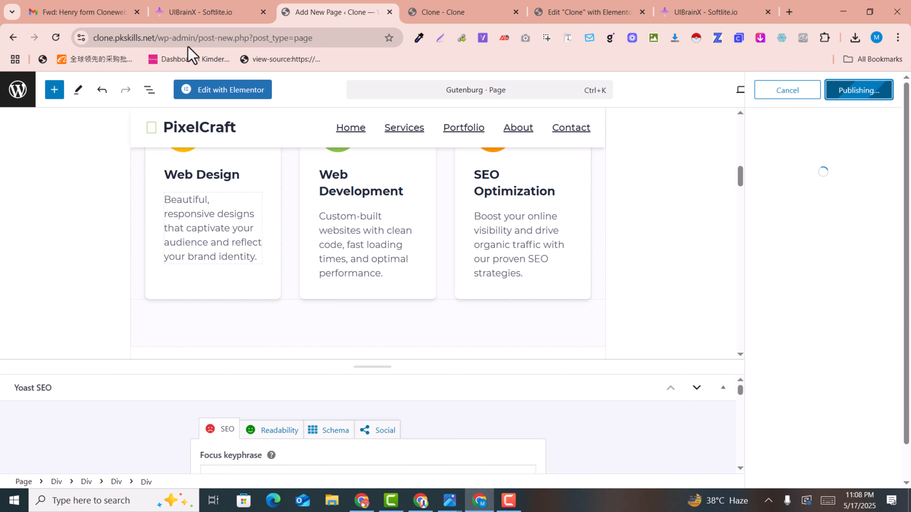
Switch to UIBrainX, review the available page builder export options, and close the export dialog
{"action": "left_click", "coordinate": [198, 10]}
{"action": "left_click", "coordinate": [407, 240]}
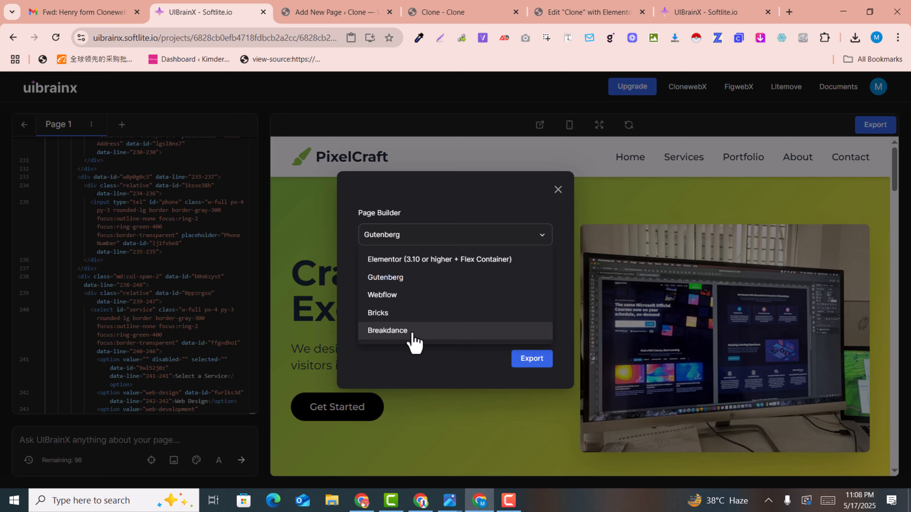
{"action": "left_click", "coordinate": [490, 198]}
{"action": "left_click", "coordinate": [558, 190]}
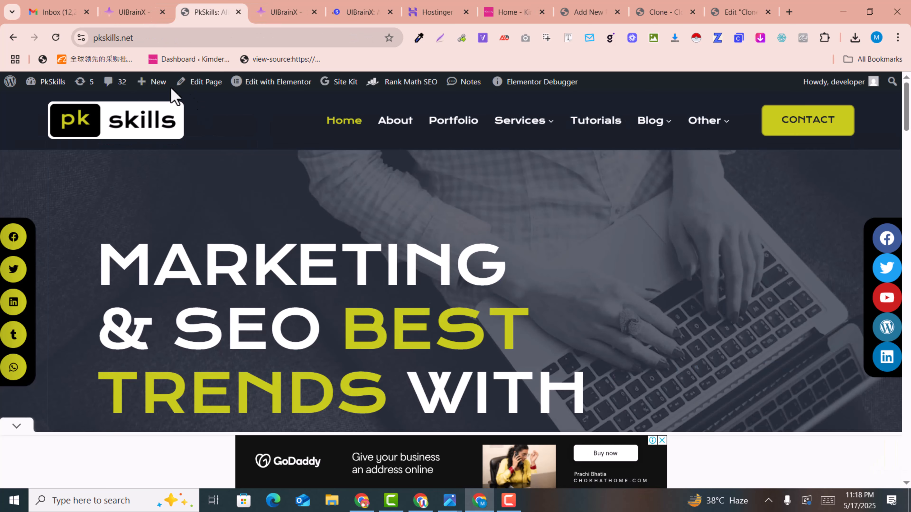
Copy the pkskills.net address into the UIBrainX prompt and choose to clone that website
{"action": "left_click", "coordinate": [102, 38]}
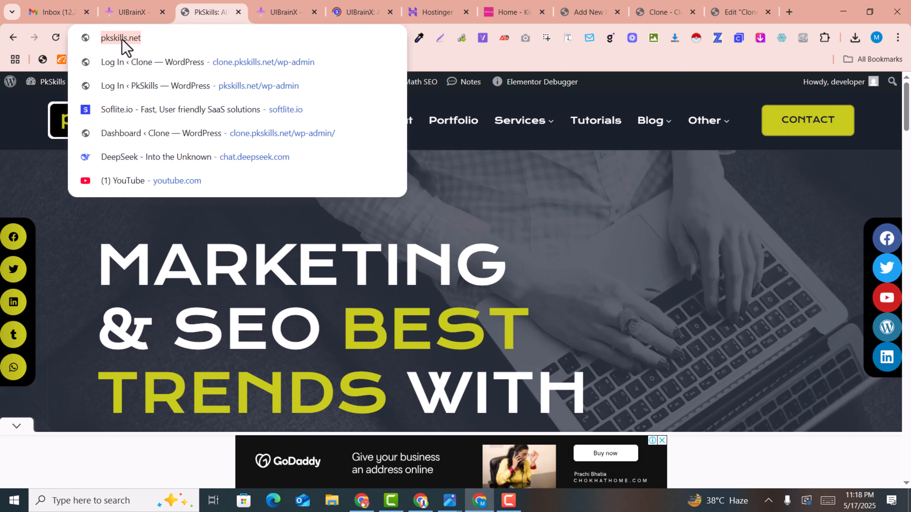
{"action": "scroll", "coordinate": [550, 286], "scroll_direction": "down", "scroll_amount": 5}
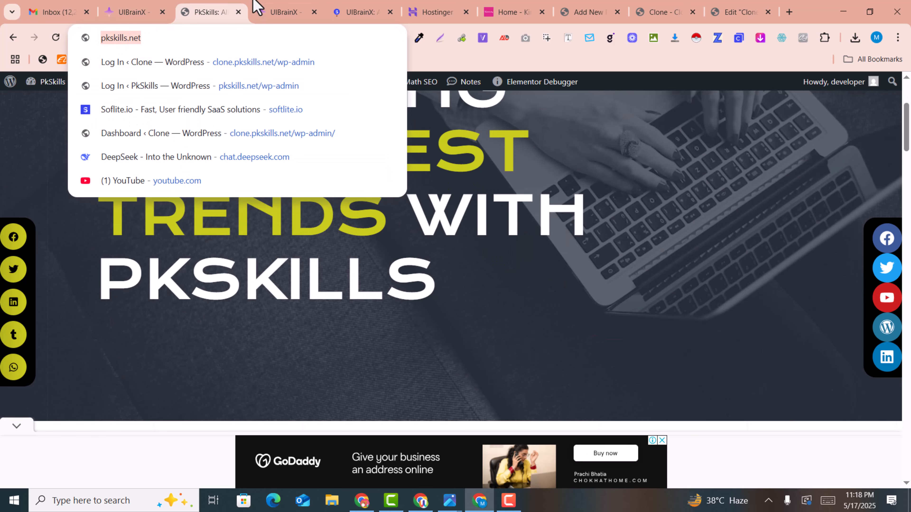
{"action": "left_click", "coordinate": [256, 9]}
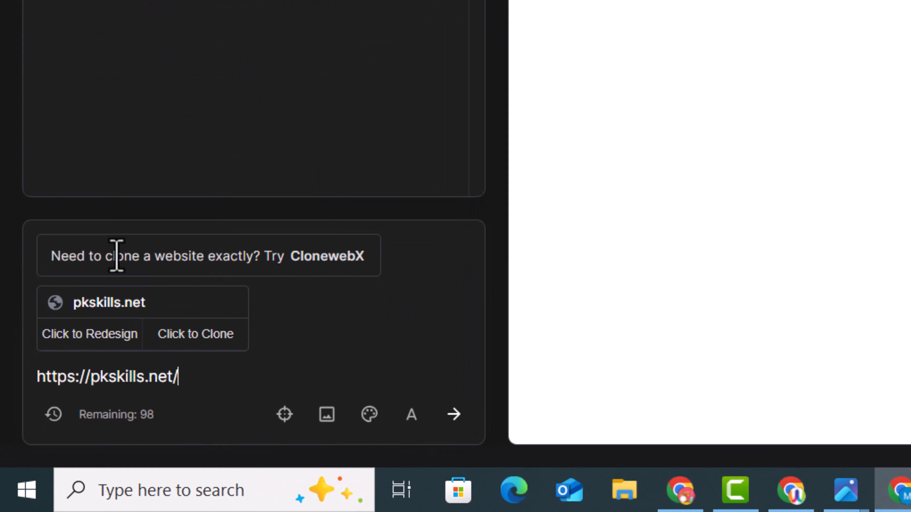
{"action": "triple_click", "coordinate": [122, 427]}
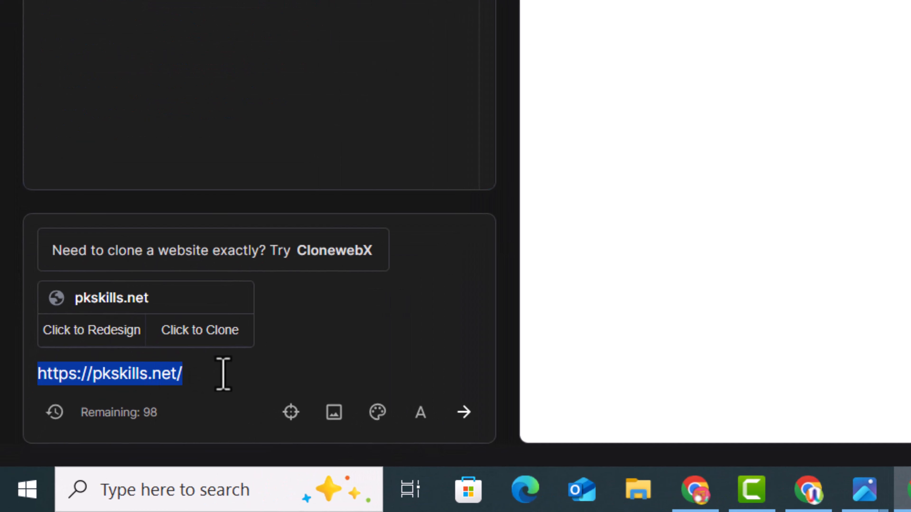
{"action": "left_click", "coordinate": [212, 340]}
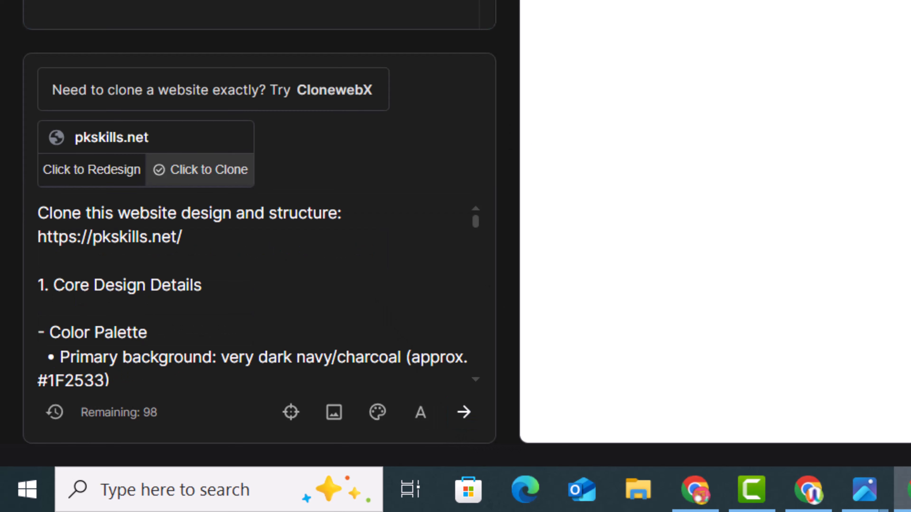
Review the colour palette and text details in the clone prompt and submit it to generate the page
{"action": "scroll", "coordinate": [401, 266], "scroll_direction": "down", "scroll_amount": 10}
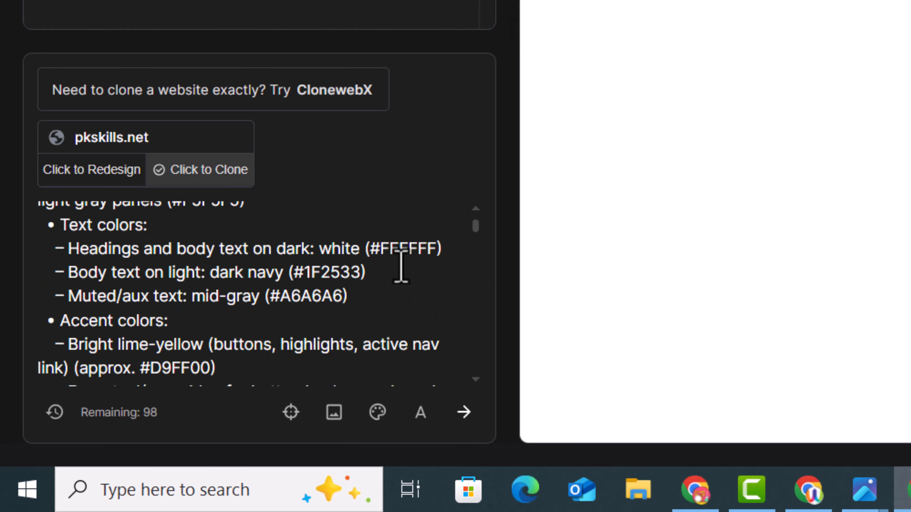
{"action": "scroll", "coordinate": [416, 262], "scroll_direction": "down", "scroll_amount": 5}
{"action": "mouse_move", "coordinate": [475, 240]}
{"action": "left_mouse_down"}
{"action": "mouse_move", "coordinate": [477, 362]}
{"action": "mouse_move", "coordinate": [483, 228]}
{"action": "left_mouse_up"}
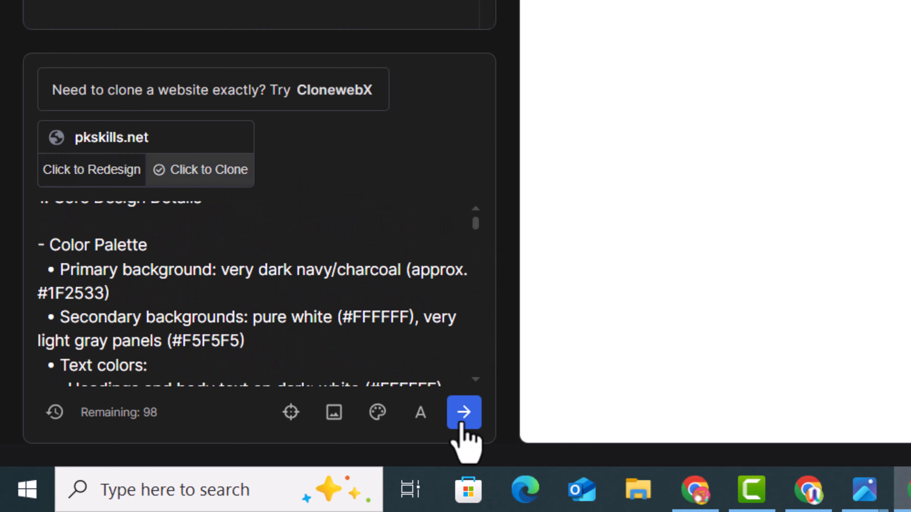
{"action": "left_click", "coordinate": [463, 412]}
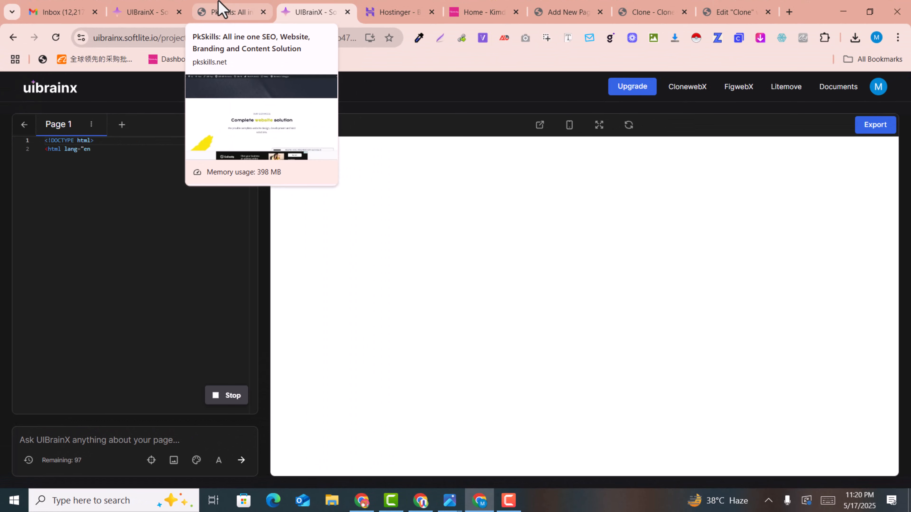
Examine the cloned pkskills page in the UIBrainX preview, from the tutorial section back up to the hero
{"action": "scroll", "coordinate": [287, 370], "scroll_direction": "up", "scroll_amount": 2}
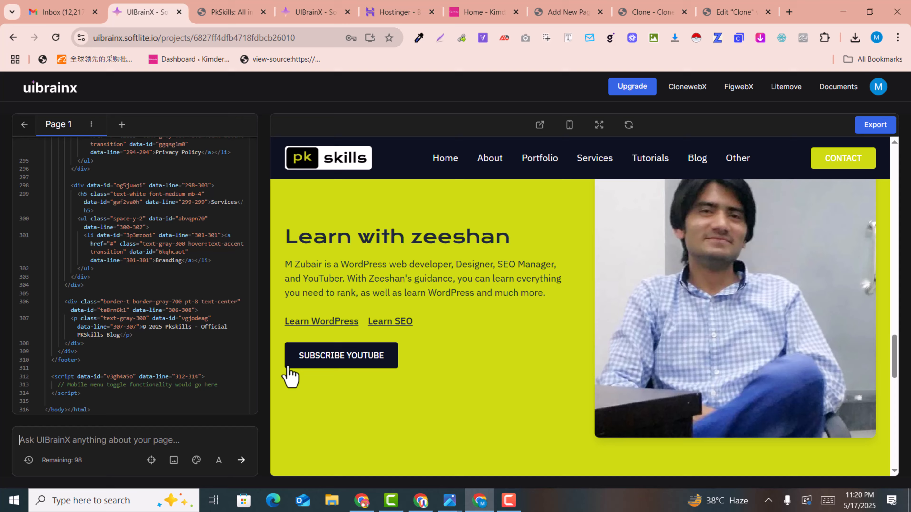
{"action": "scroll", "coordinate": [294, 360], "scroll_direction": "down", "scroll_amount": 3}
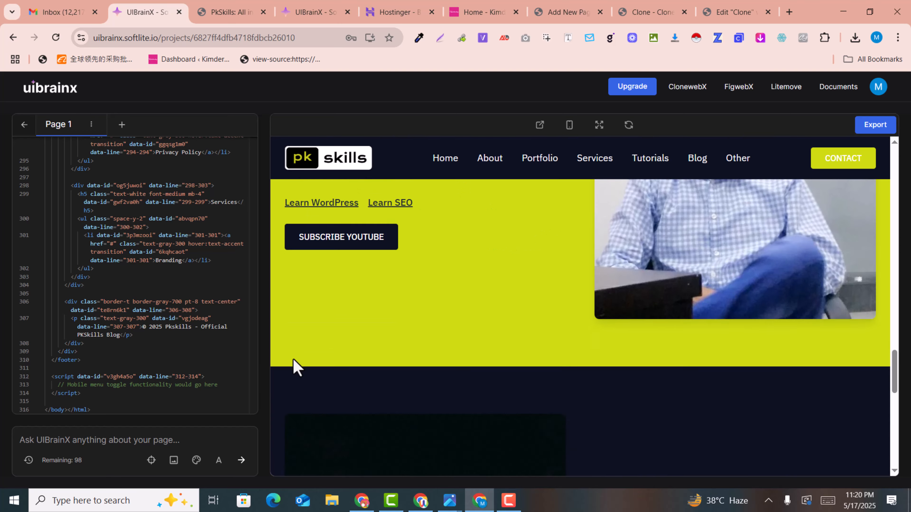
{"action": "scroll", "coordinate": [431, 383], "scroll_direction": "up", "scroll_amount": 2}
{"action": "scroll", "coordinate": [431, 383], "scroll_direction": "up", "scroll_amount": 5}
{"action": "left_click_drag", "start_coordinate": [896, 346], "coordinate": [901, 188]}
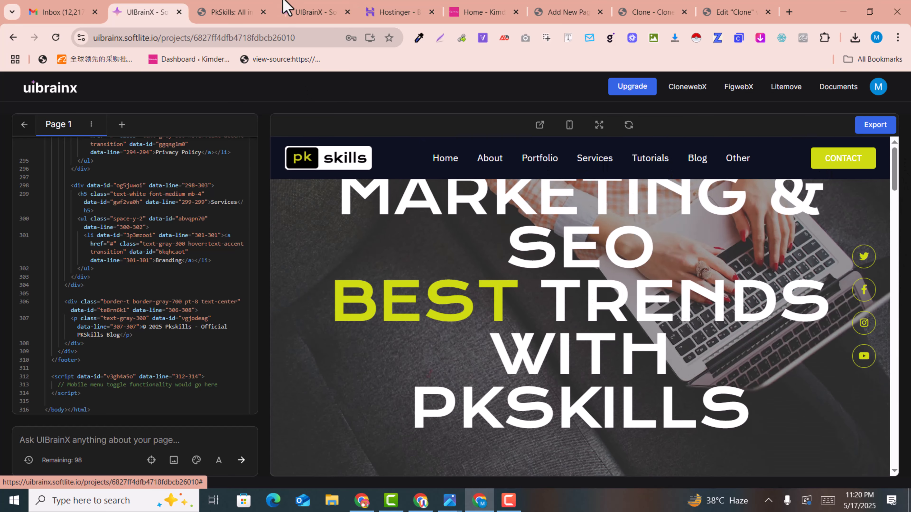
Compare the hero section of the original pkskills.net site with the hero of the cloned page in UIBrainX
{"action": "left_click", "coordinate": [220, 5]}
{"action": "scroll", "coordinate": [537, 297], "scroll_direction": "up", "scroll_amount": 5}
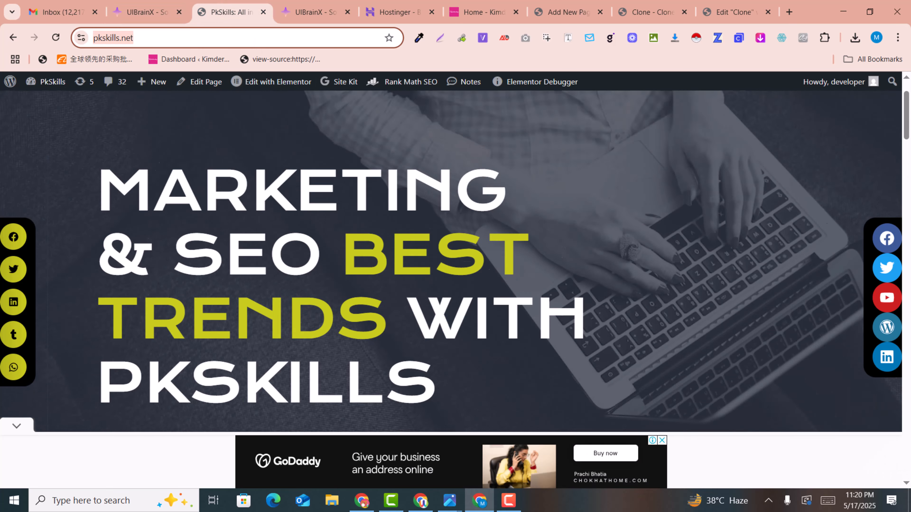
{"action": "scroll", "coordinate": [908, 111], "scroll_direction": "down", "scroll_amount": 5}
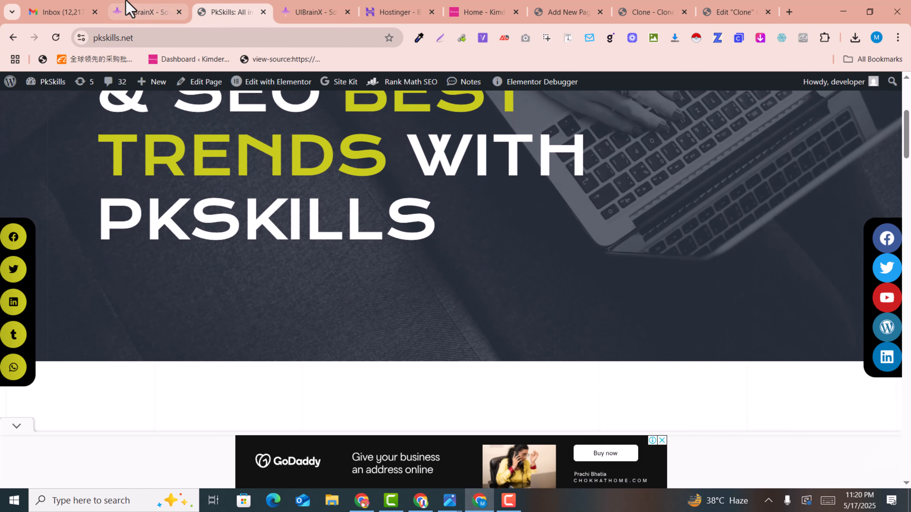
{"action": "left_click", "coordinate": [144, 11]}
{"action": "scroll", "coordinate": [504, 305], "scroll_direction": "down", "scroll_amount": 1}
{"action": "scroll", "coordinate": [516, 310], "scroll_direction": "up", "scroll_amount": 1}
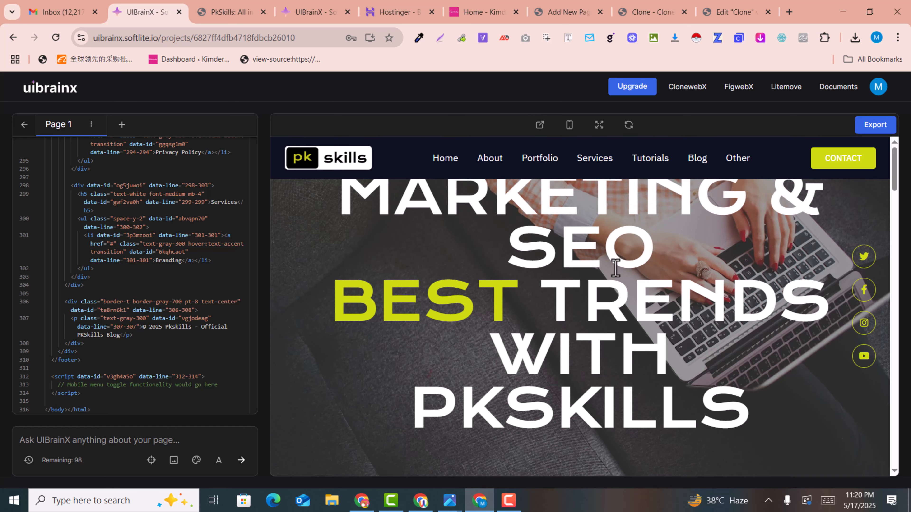
Preview the cloned page in mobile view and return to desktop view
{"action": "left_click_drag", "start_coordinate": [894, 179], "coordinate": [894, 153]}
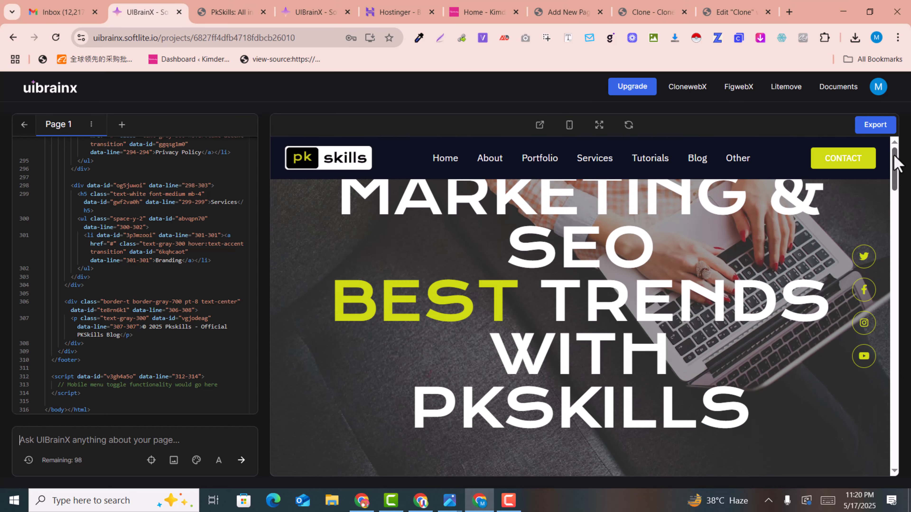
{"action": "left_click", "coordinate": [569, 125]}
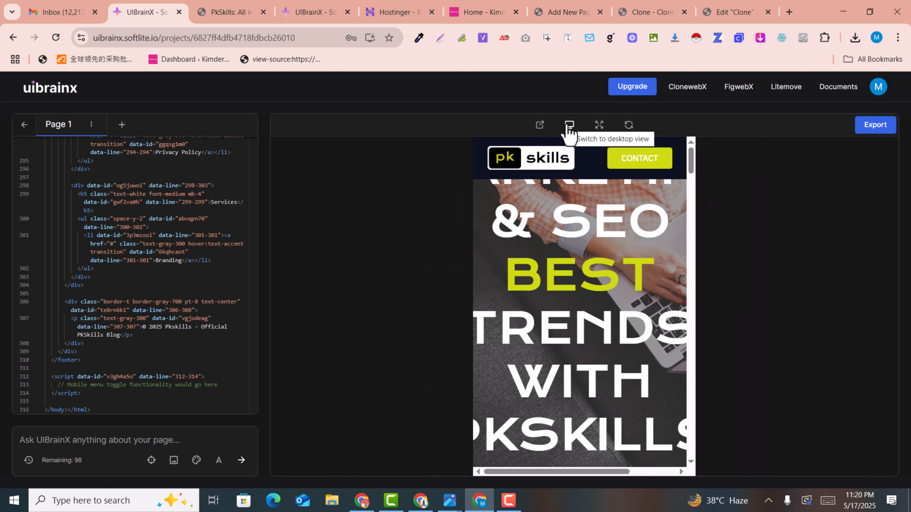
{"action": "left_click", "coordinate": [568, 125]}
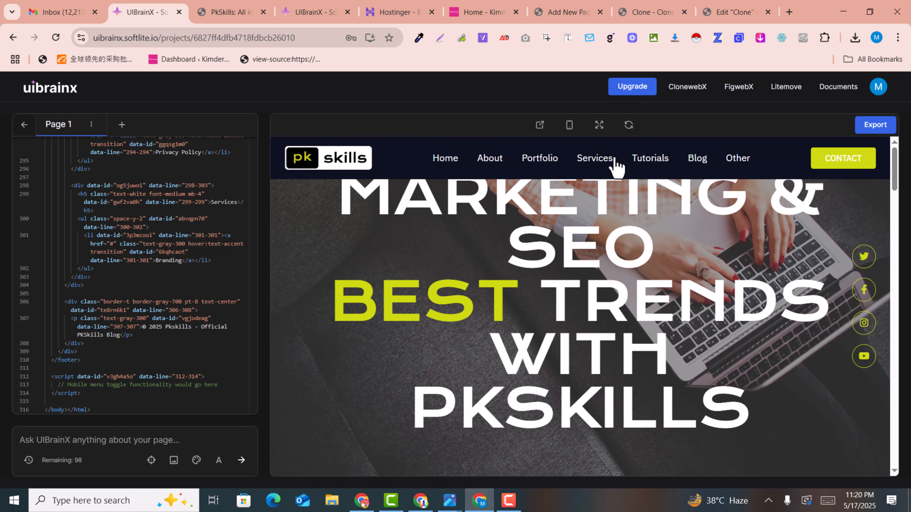
Review the cloned page's export options with Gutenberg selected as the page builder, and close the dialog without exporting
{"action": "left_click", "coordinate": [868, 130]}
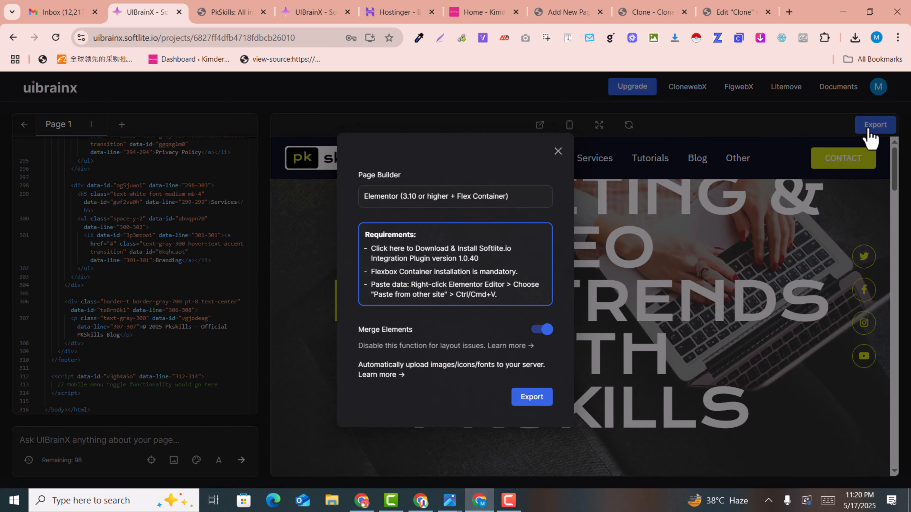
{"action": "left_click", "coordinate": [418, 197]}
{"action": "left_click", "coordinate": [398, 238]}
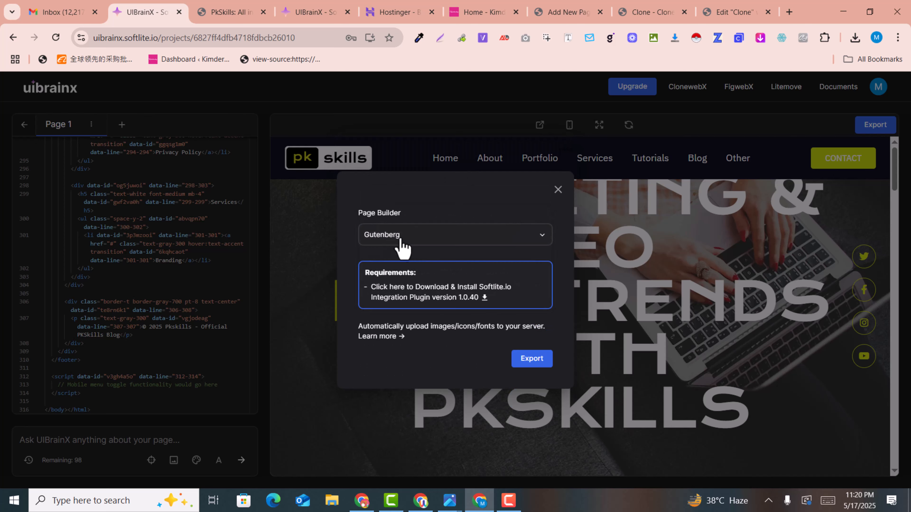
{"action": "left_click", "coordinate": [398, 239]}
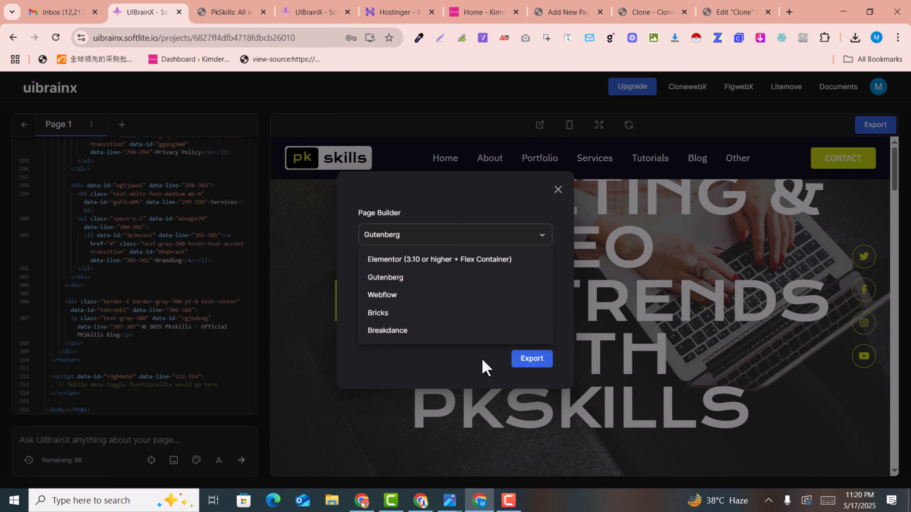
{"action": "left_click", "coordinate": [456, 362]}
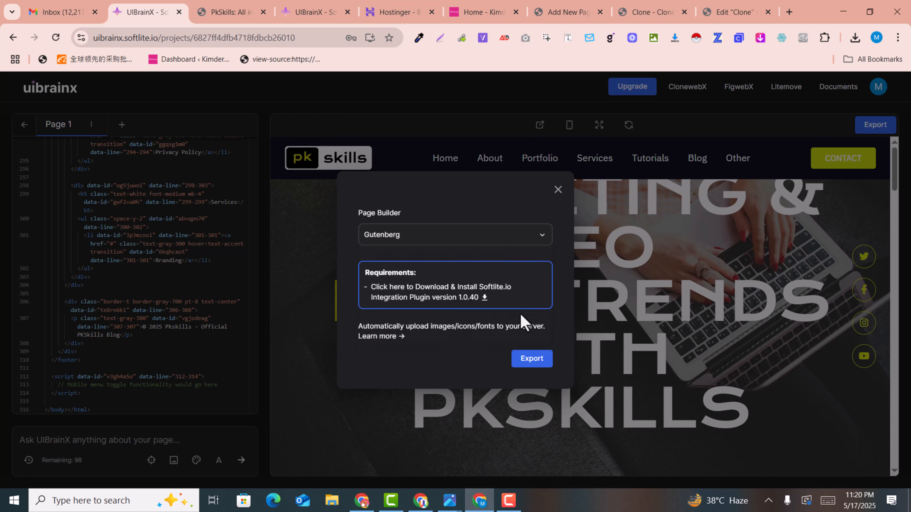
{"action": "left_click", "coordinate": [558, 190]}
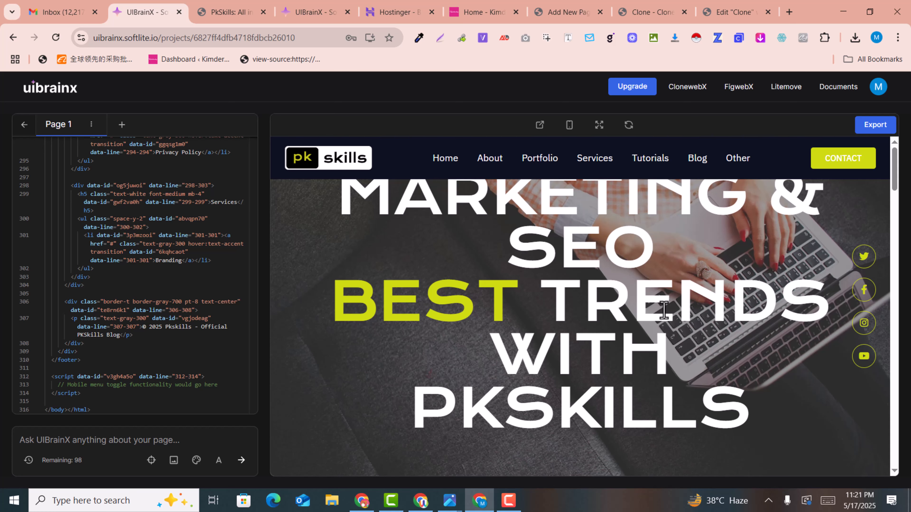
Examine the cloned page's hero, services, team, instructor and new tutorial sections in the desktop preview
{"action": "scroll", "coordinate": [645, 302], "scroll_direction": "down", "scroll_amount": 10}
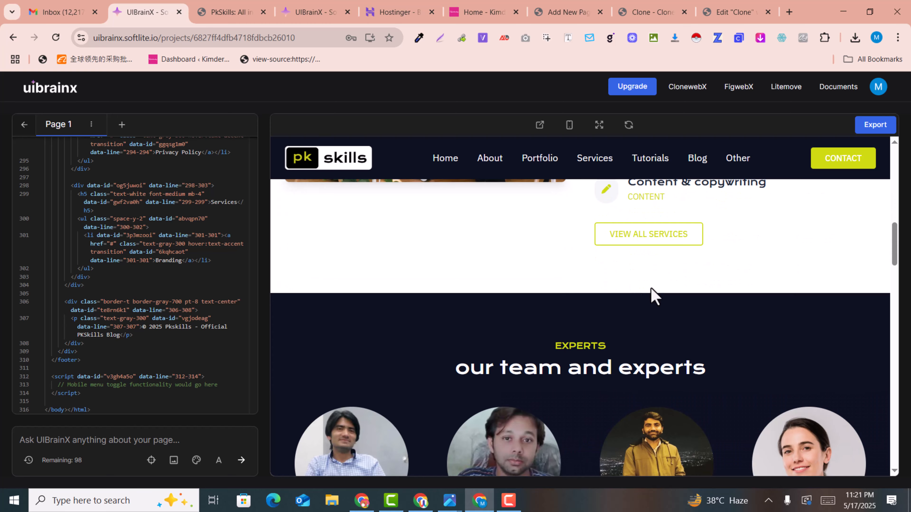
{"action": "scroll", "coordinate": [497, 375], "scroll_direction": "up", "scroll_amount": 12}
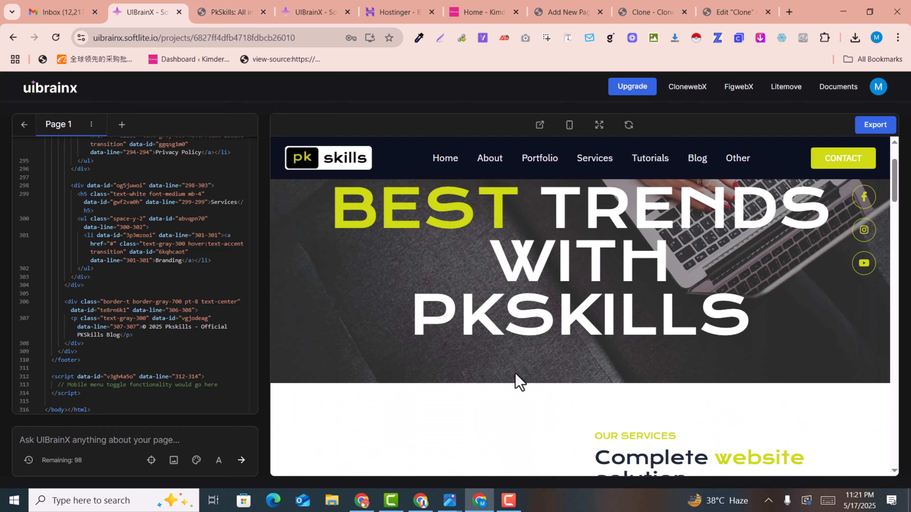
{"action": "scroll", "coordinate": [516, 380], "scroll_direction": "down", "scroll_amount": 5}
{"action": "scroll", "coordinate": [517, 380], "scroll_direction": "down", "scroll_amount": 15}
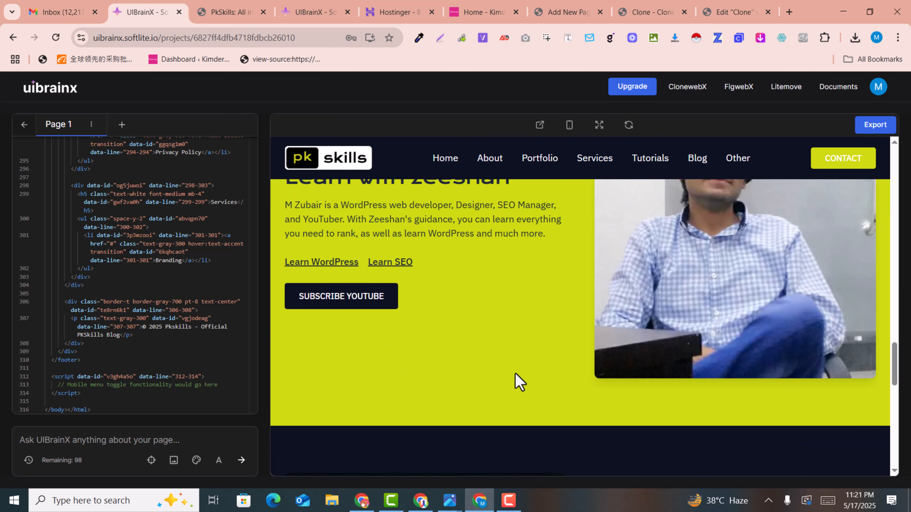
{"action": "scroll", "coordinate": [519, 382], "scroll_direction": "up", "scroll_amount": 8}
{"action": "scroll", "coordinate": [518, 382], "scroll_direction": "up", "scroll_amount": 12}
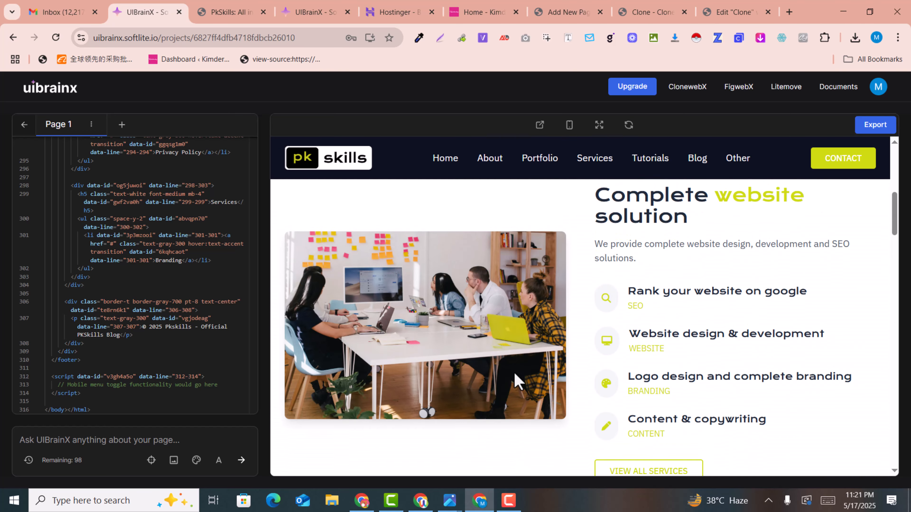
{"action": "scroll", "coordinate": [519, 382], "scroll_direction": "down", "scroll_amount": 12}
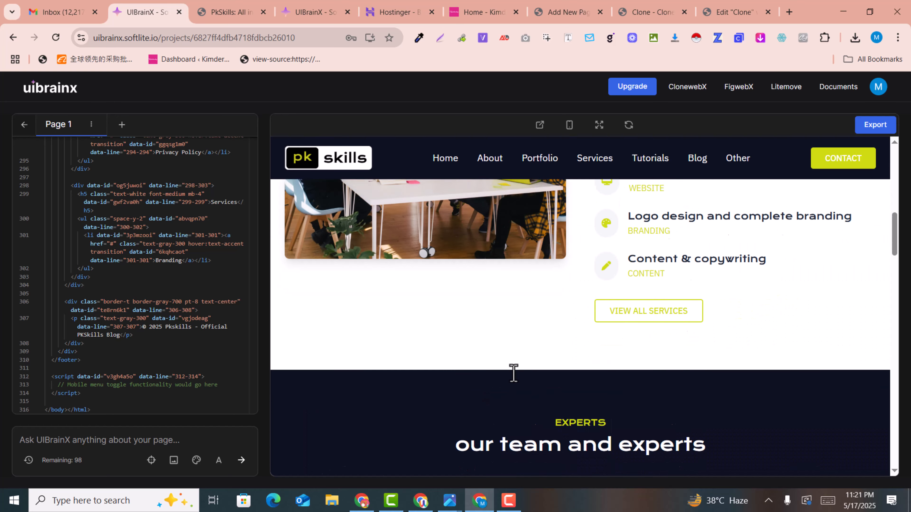
{"action": "scroll", "coordinate": [518, 382], "scroll_direction": "down", "scroll_amount": 10}
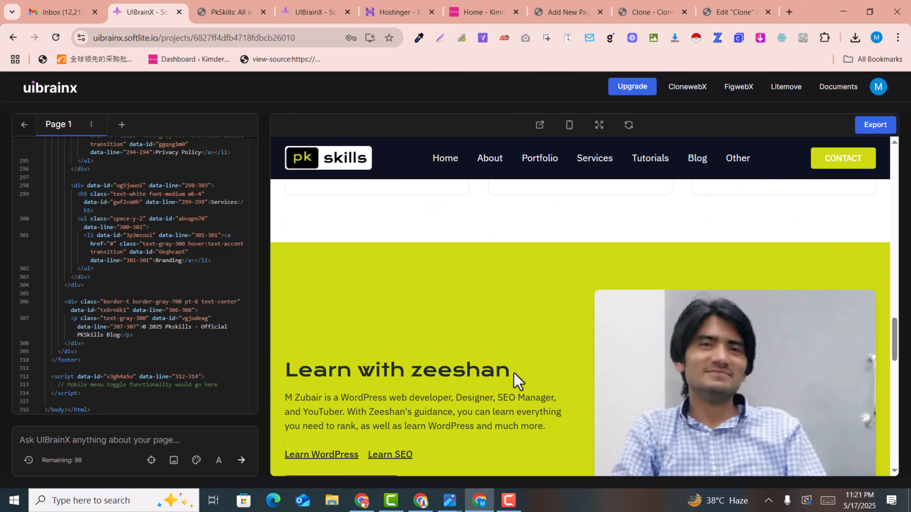
{"action": "scroll", "coordinate": [519, 381], "scroll_direction": "down", "scroll_amount": 3}
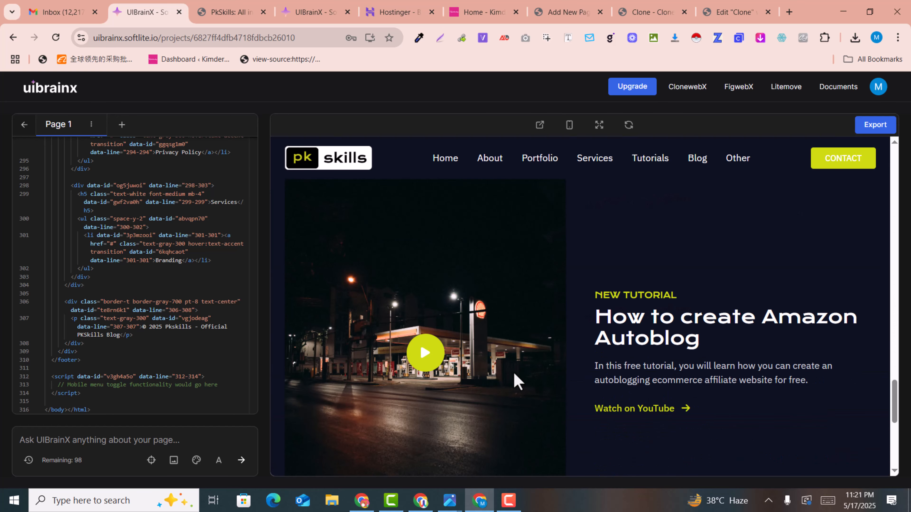
{"action": "scroll", "coordinate": [516, 381], "scroll_direction": "up", "scroll_amount": 3}
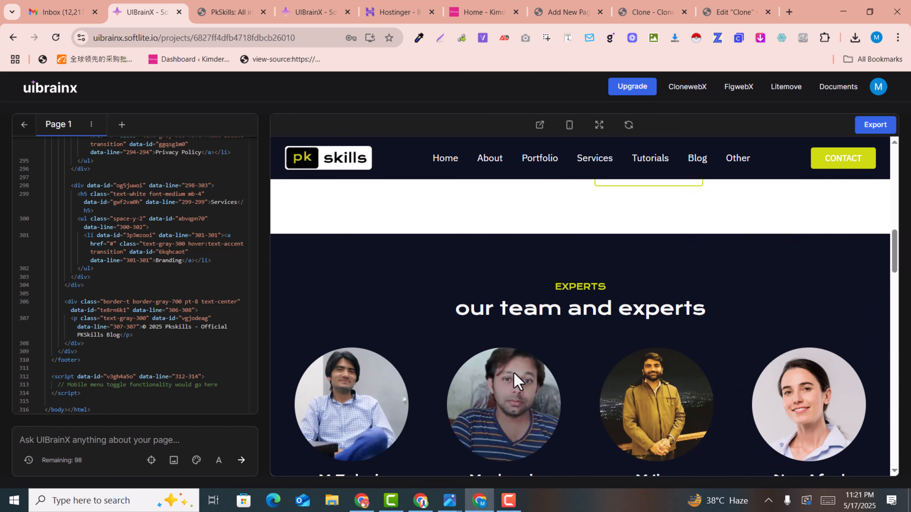